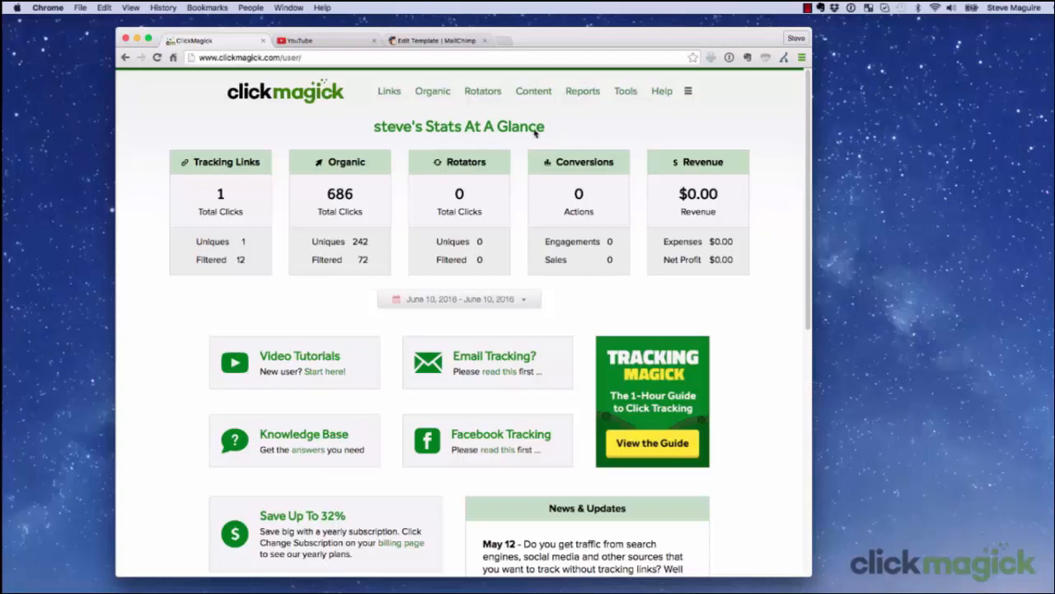
Step: Switch the Antarctic Snow Water tracking link's domain to track.bestcoolproducts.com and save the change
click(389, 93)
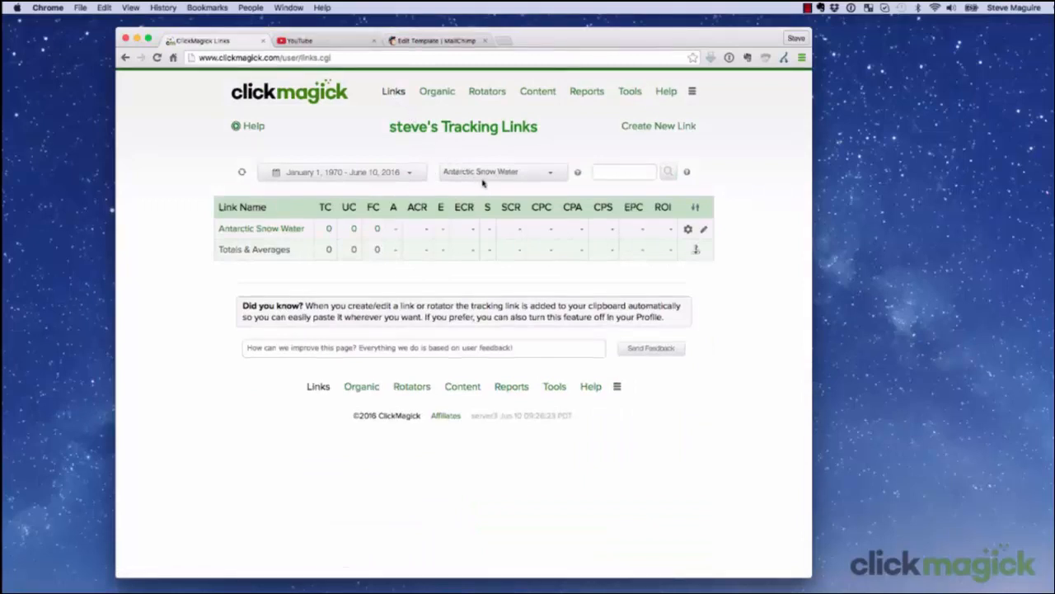
click(273, 231)
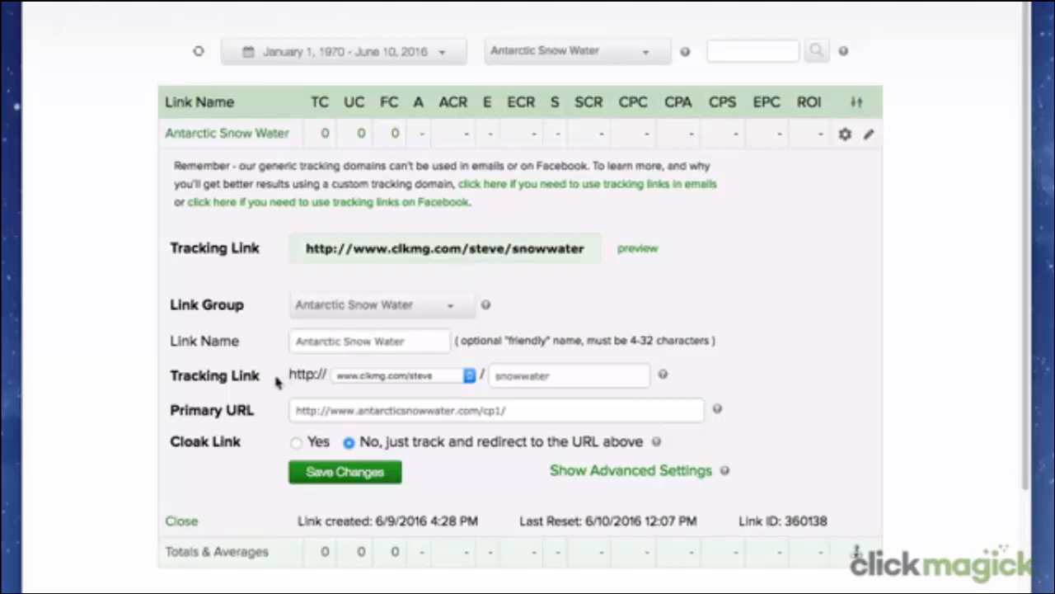
click(469, 377)
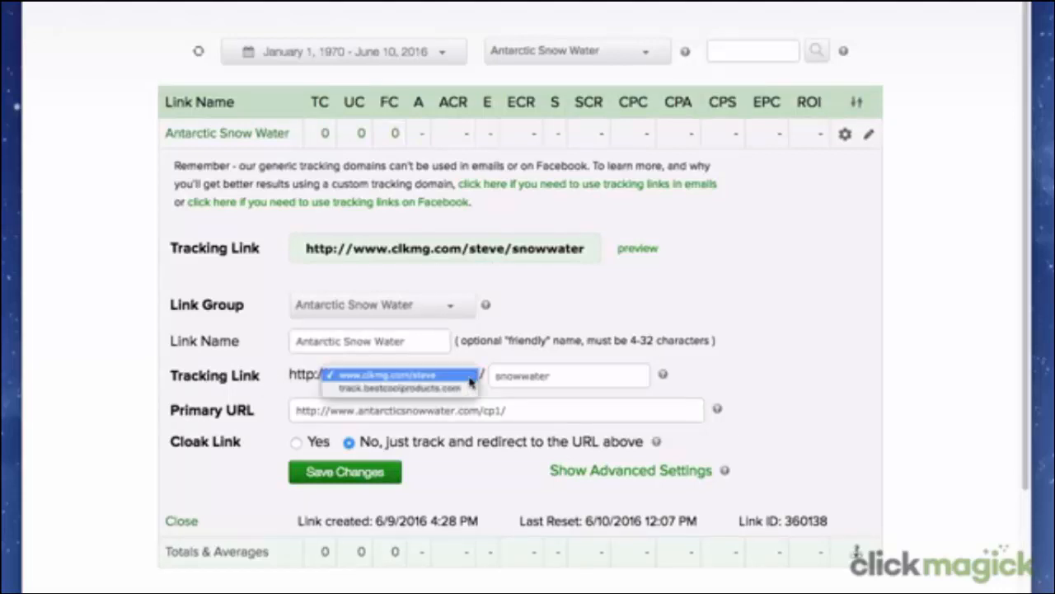
click(467, 389)
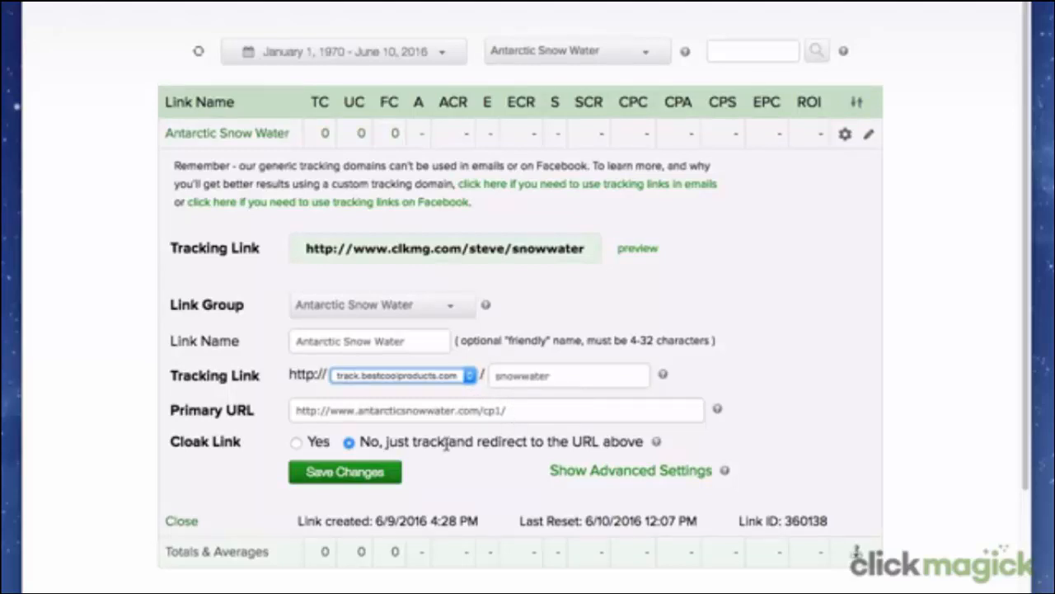
click(366, 476)
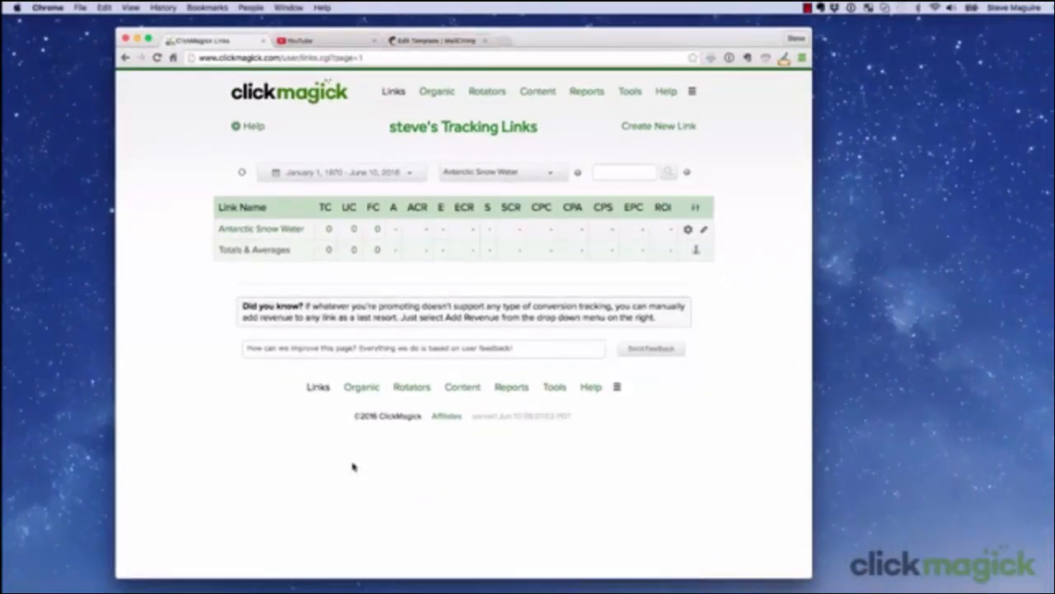
Step: Open the email tracking FAQ from the dashboard and review the anti-spam policy and custom tracking domain requirements
click(300, 99)
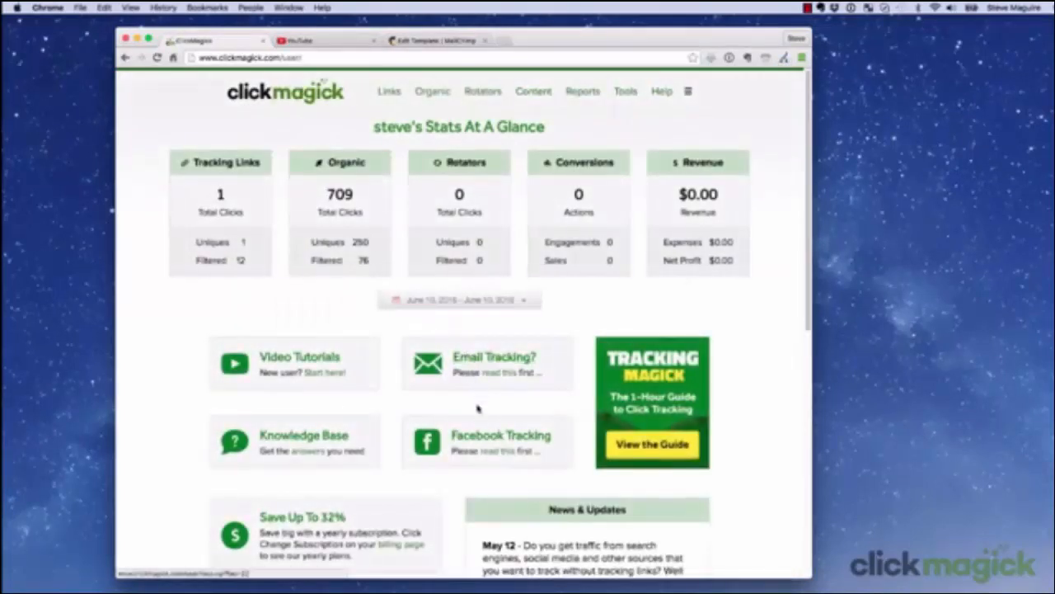
click(498, 360)
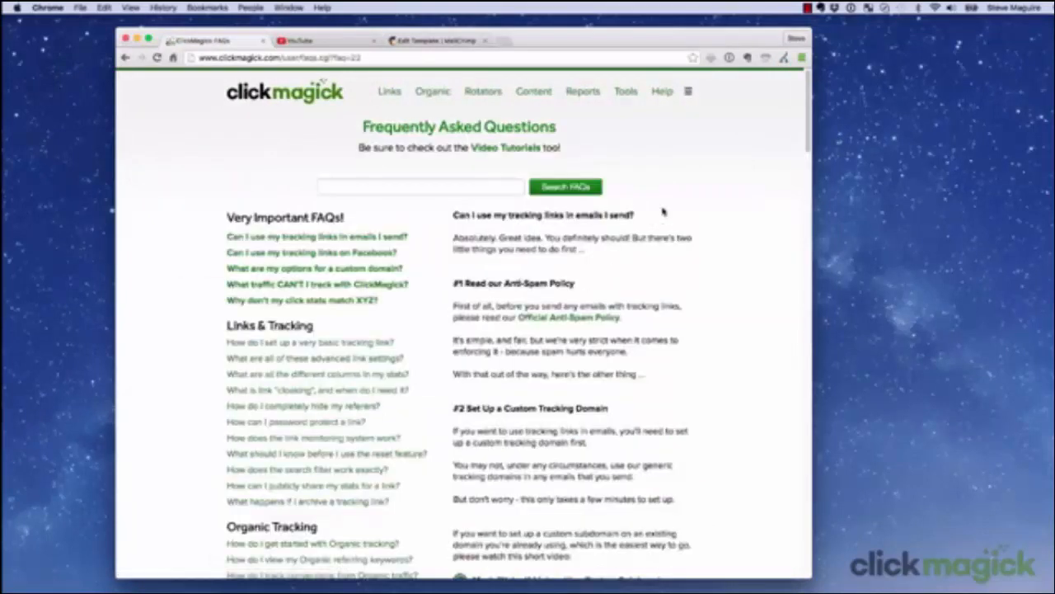
scroll(668, 447, down, 3)
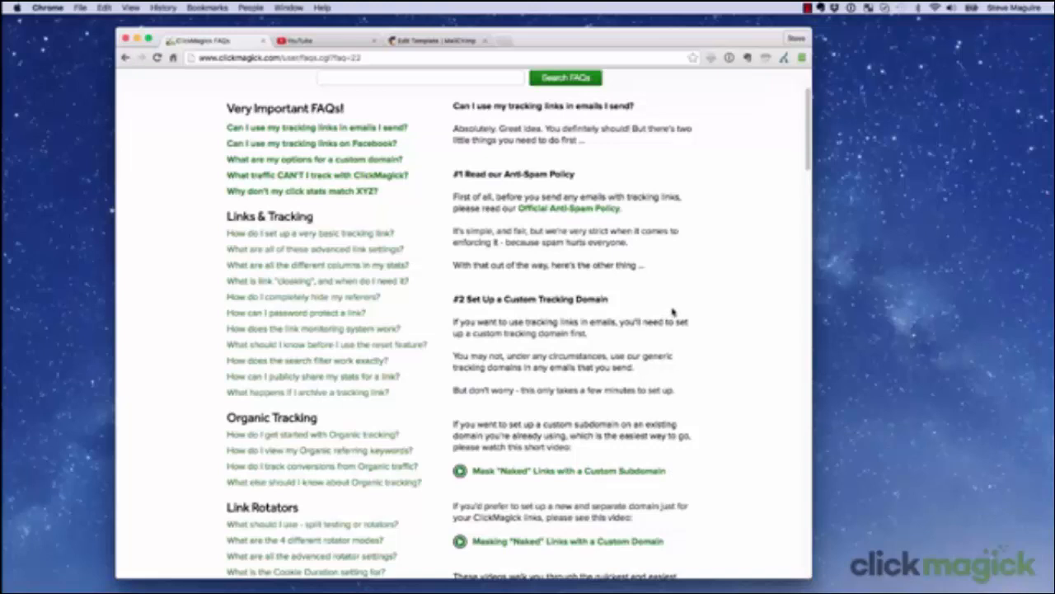
scroll(673, 312, up, 3)
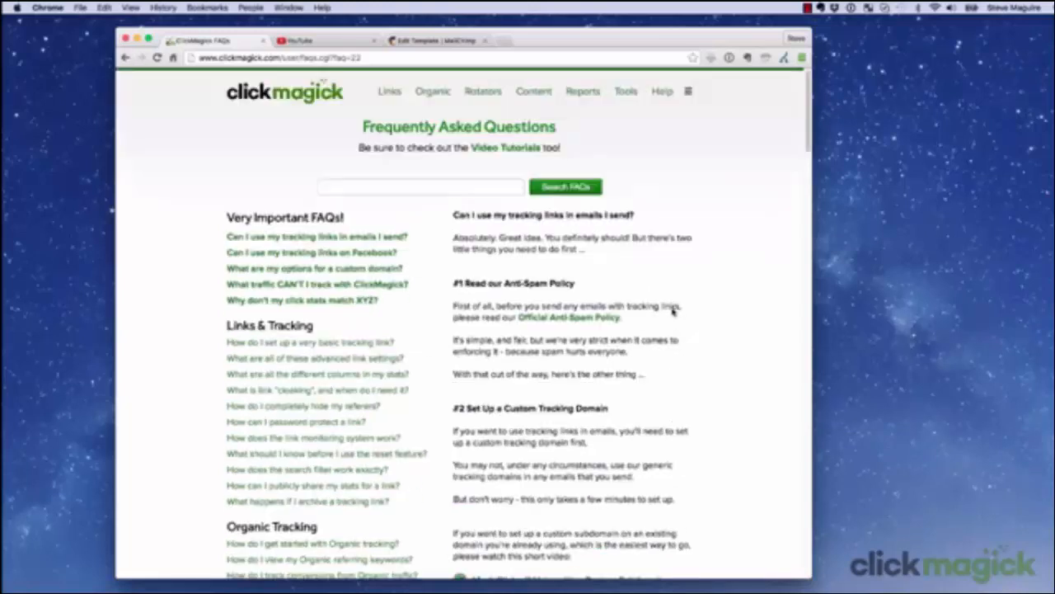
Step: Preview the landing page behind the Antarctic Snow Water tracking link and return to the tracking links page
click(388, 93)
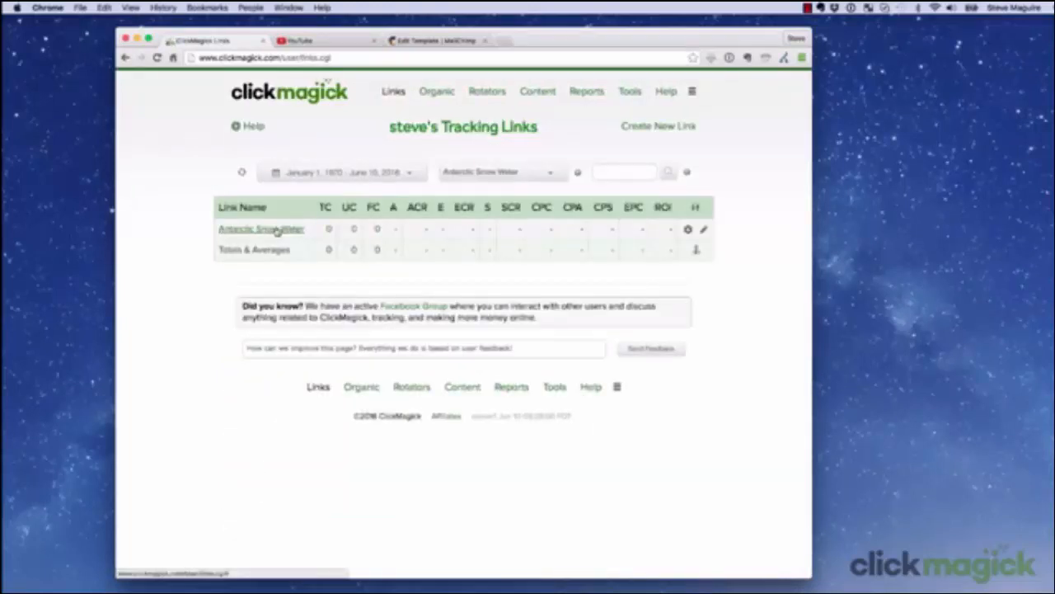
click(277, 230)
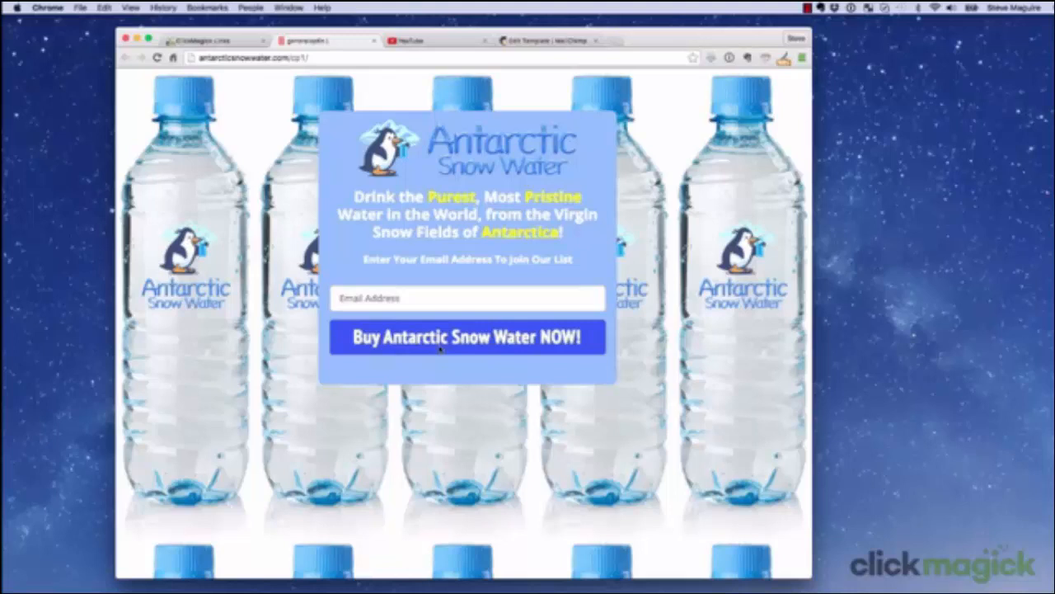
click(209, 42)
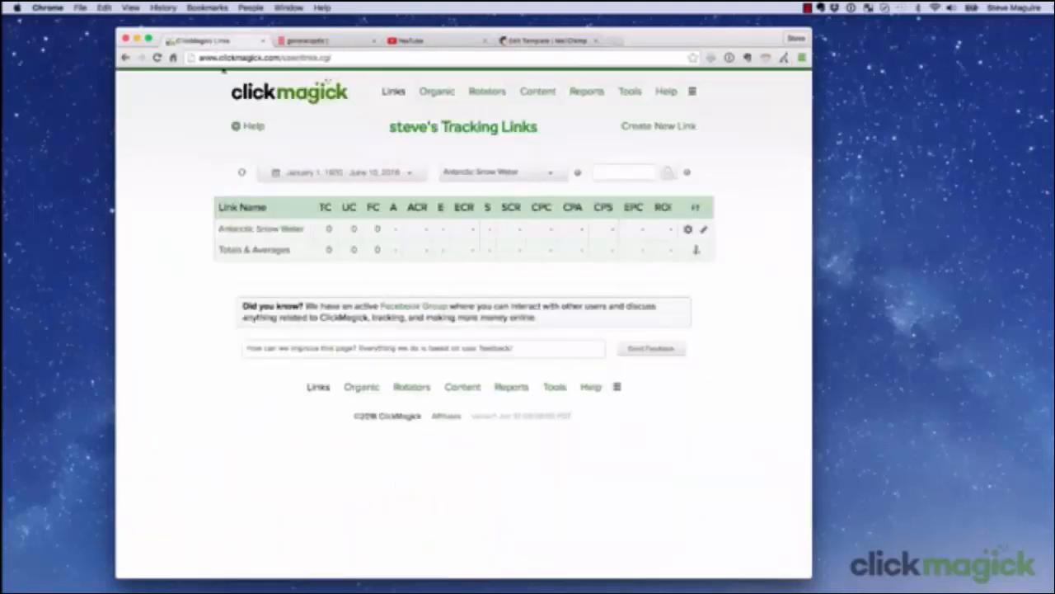
Step: Open the Antarctic Snow Water link's settings and copy its full tracking URL
click(257, 229)
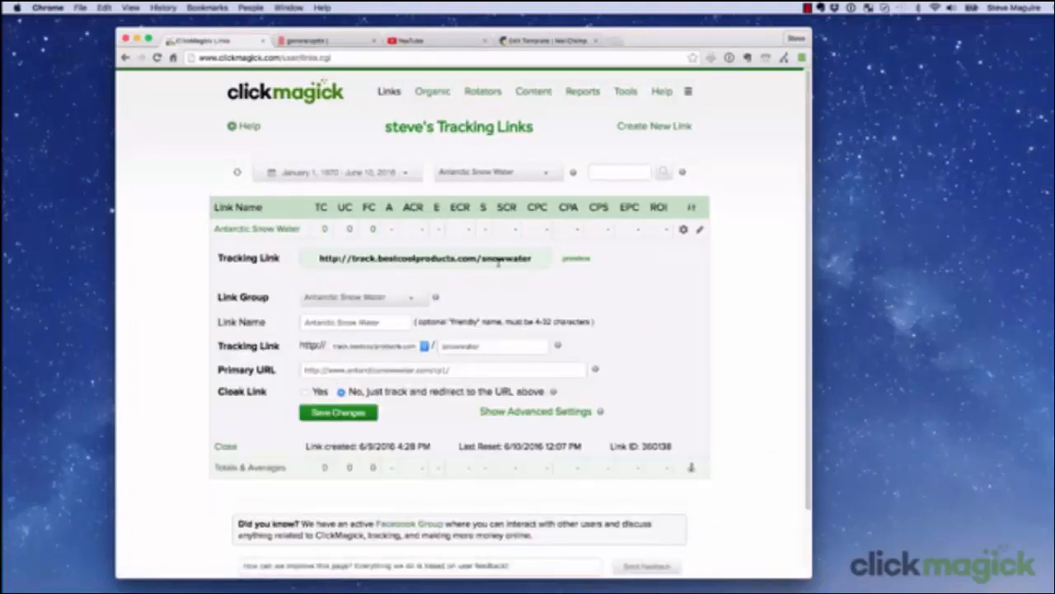
click(450, 258)
triple_click(450, 258)
right_click(450, 258)
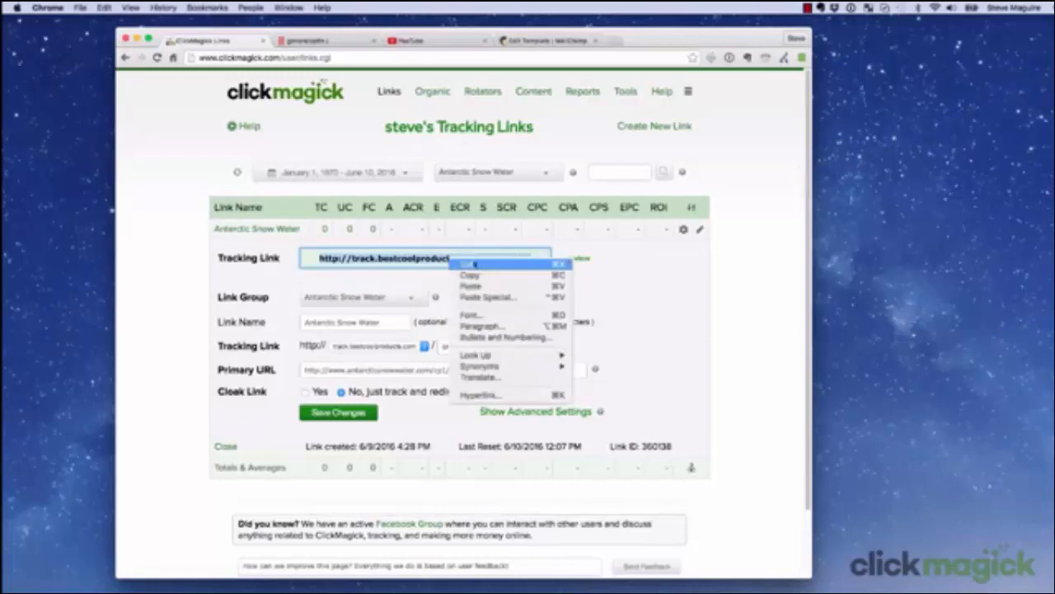
click(509, 278)
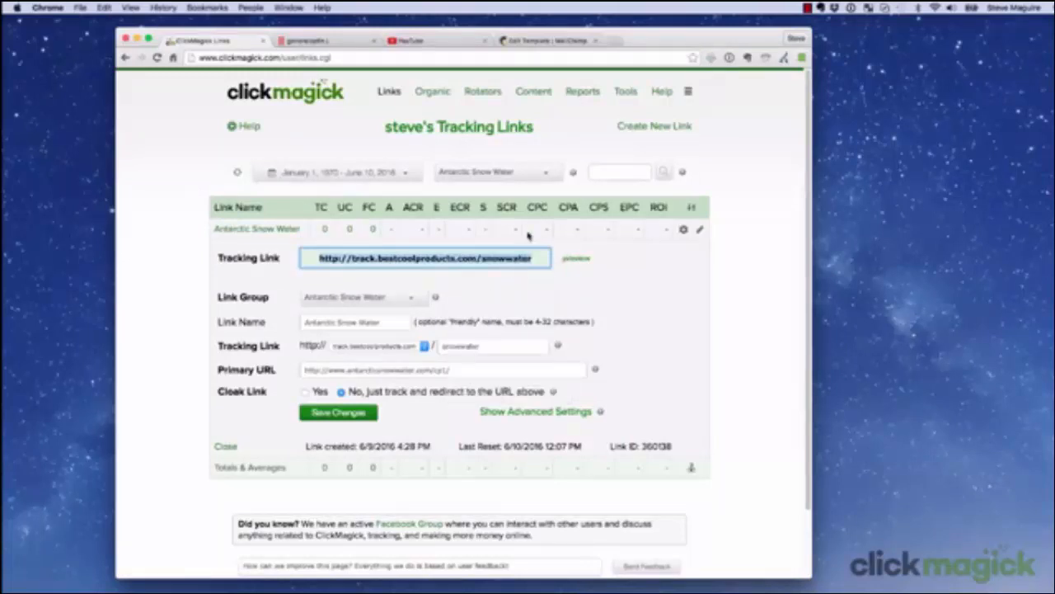
Step: Load the copied tracking URL in a new browser tab with the sub-ID /penguin appended
click(620, 41)
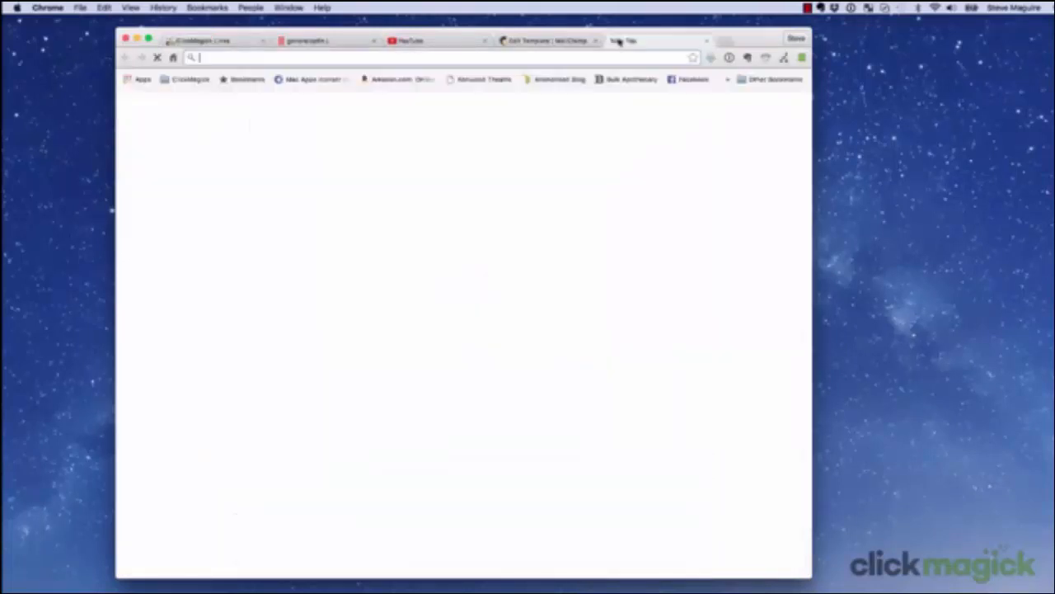
right_click(260, 58)
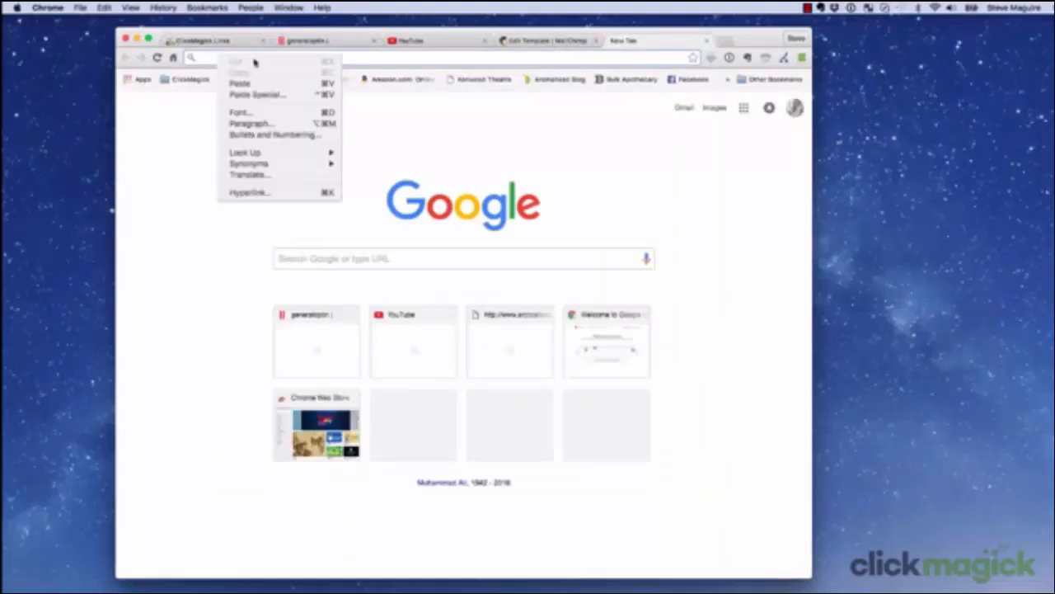
click(254, 85)
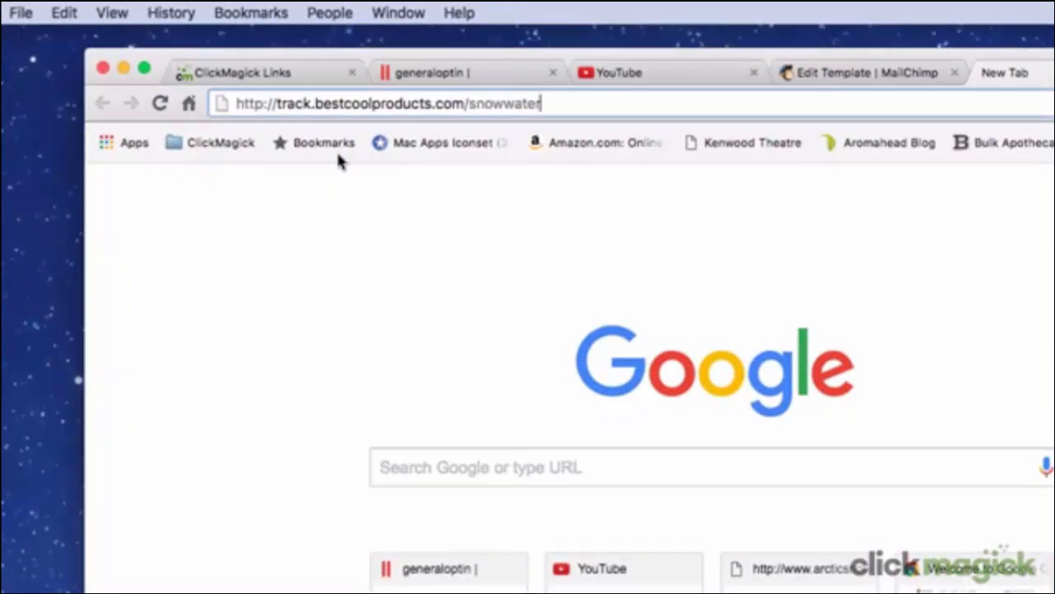
text(/)
text(pengui)
text(n)
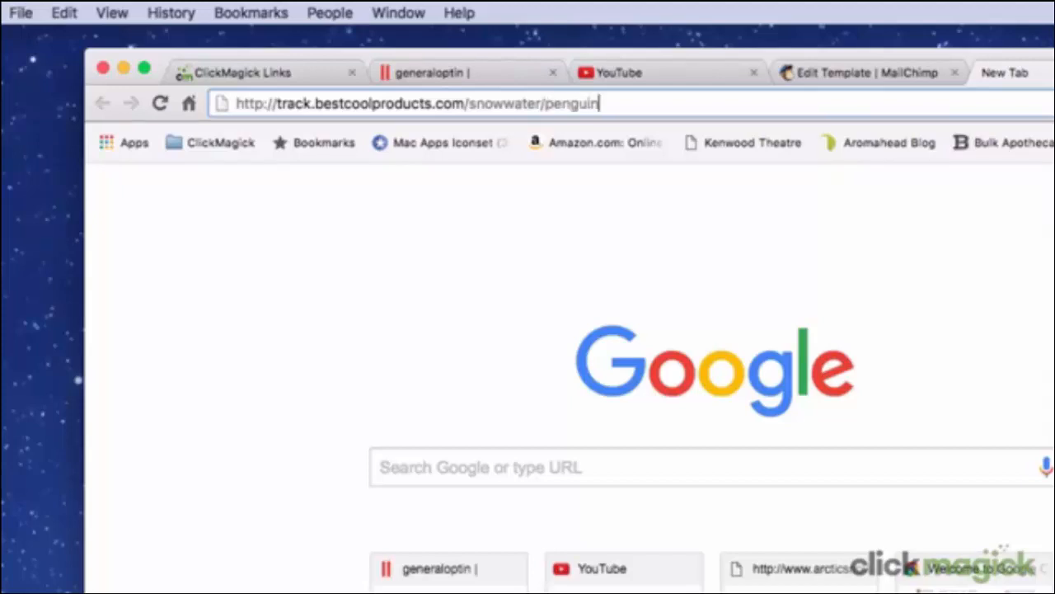
key(Return)
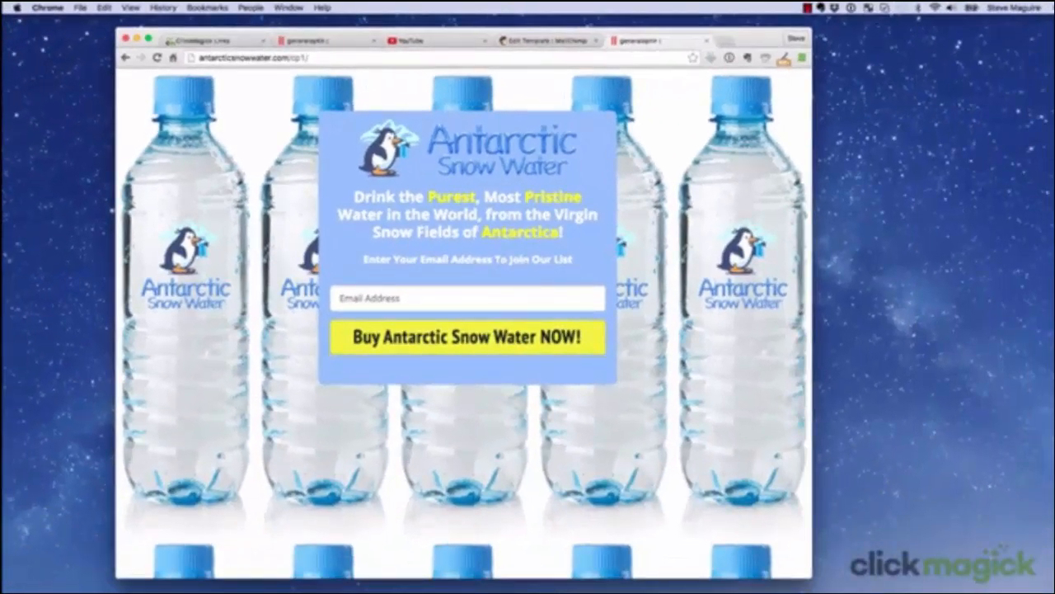
Step: Refresh the tracking link stats in ClickMagick and open the Antarctic Snow Water link's total-click breakdown by sub-ID
click(235, 40)
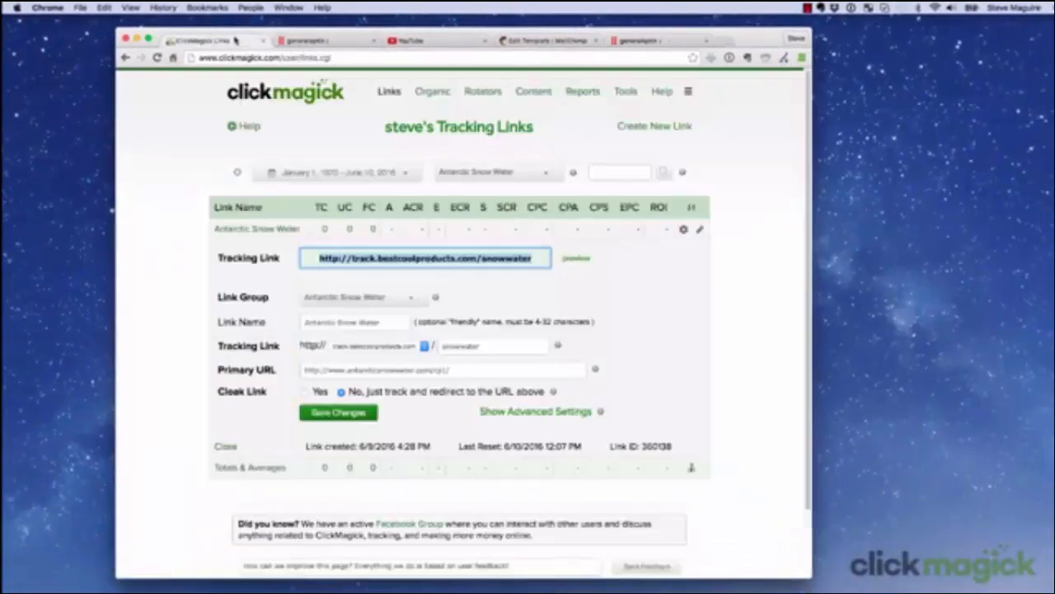
click(236, 174)
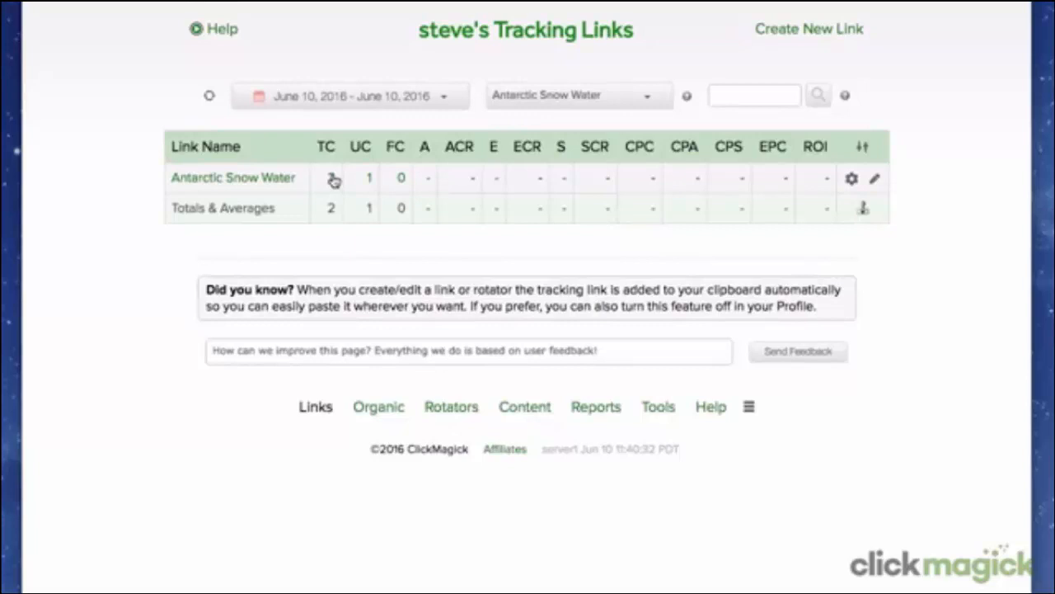
click(333, 180)
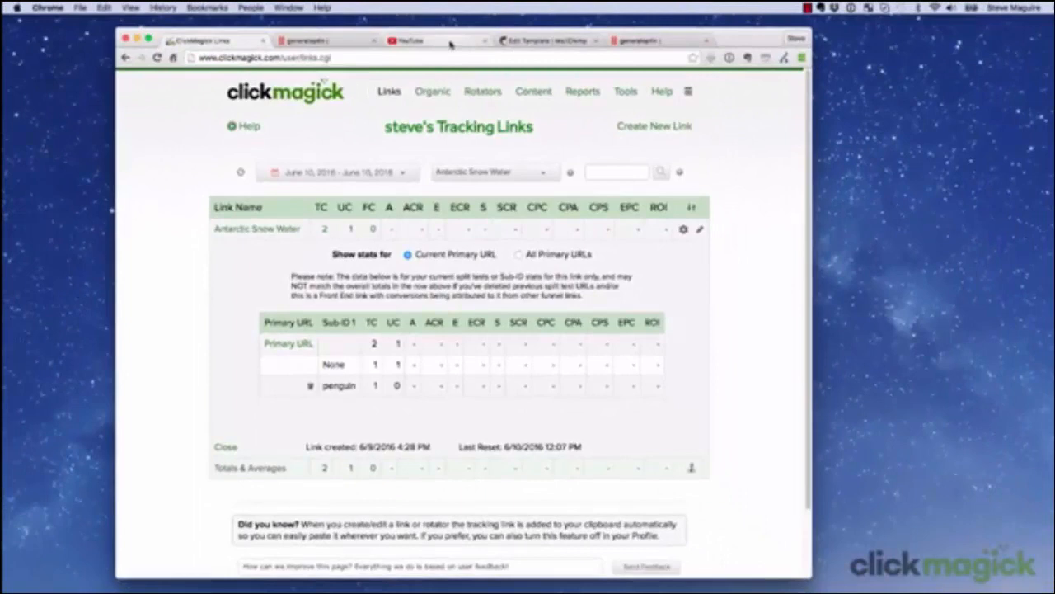
Step: In YouTube, append the sub-ID /yt-whydrink to the tracking link in the video description and save the changes
click(450, 43)
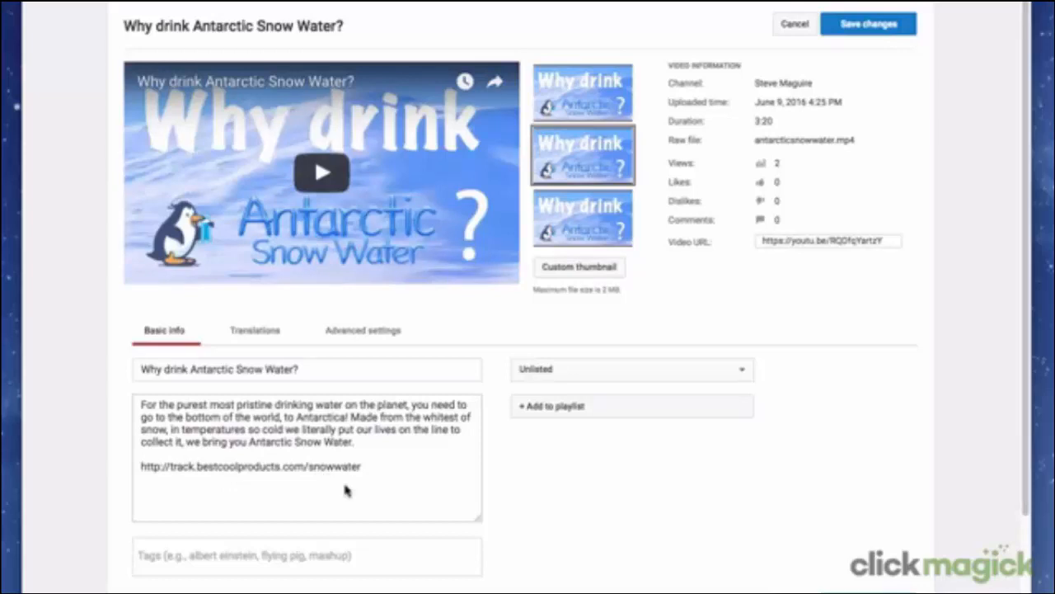
click(367, 469)
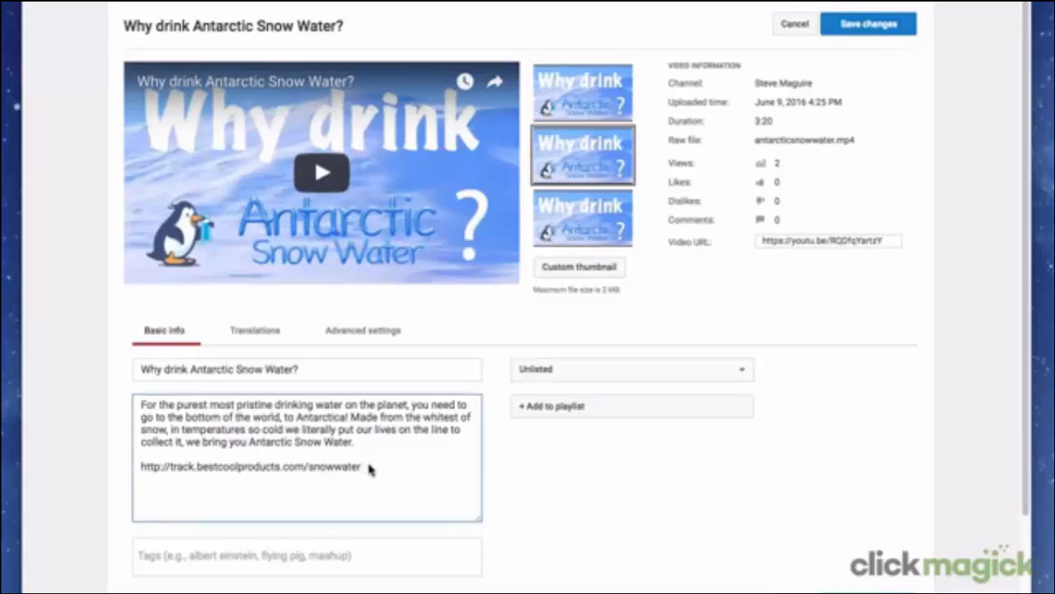
text(/whydrink)
click(371, 472)
text(yt-)
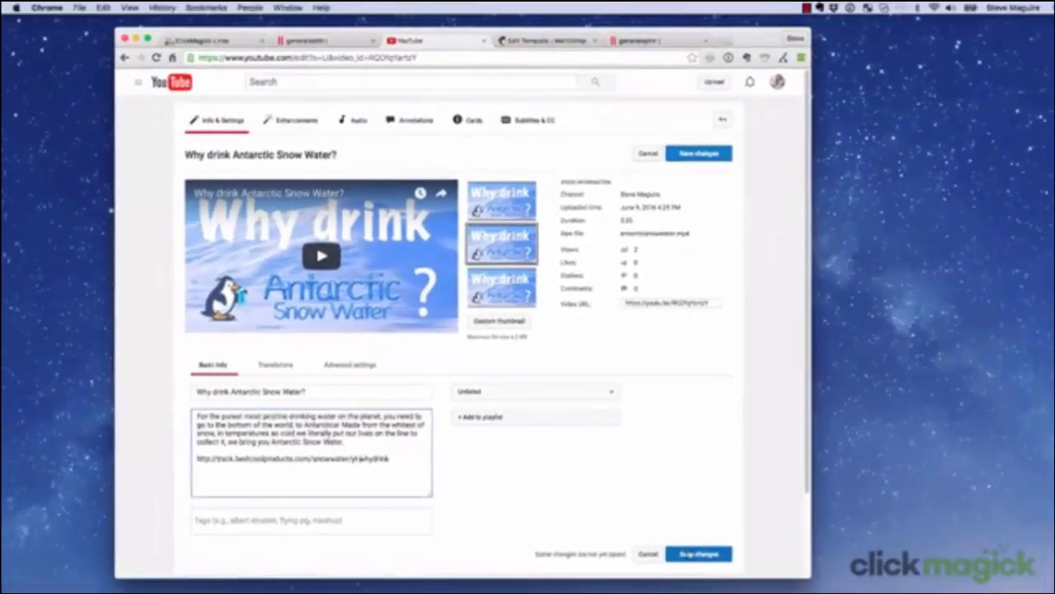
click(691, 555)
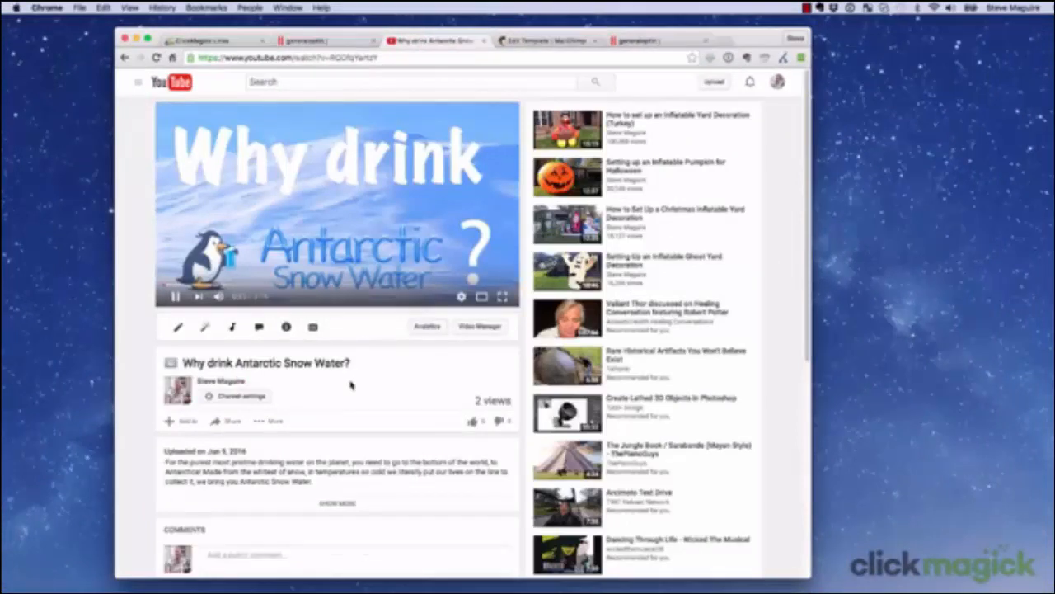
Step: Follow the tracking link in the expanded YouTube description and check the Antarctic Snow Water link's refreshed sub-ID breakdown in ClickMagick
click(338, 503)
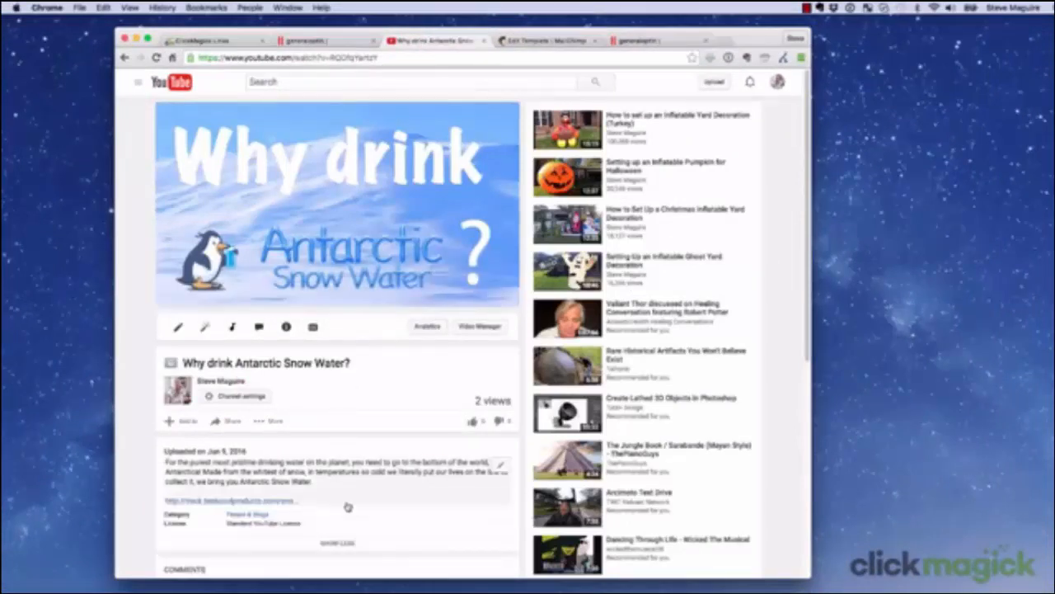
click(259, 502)
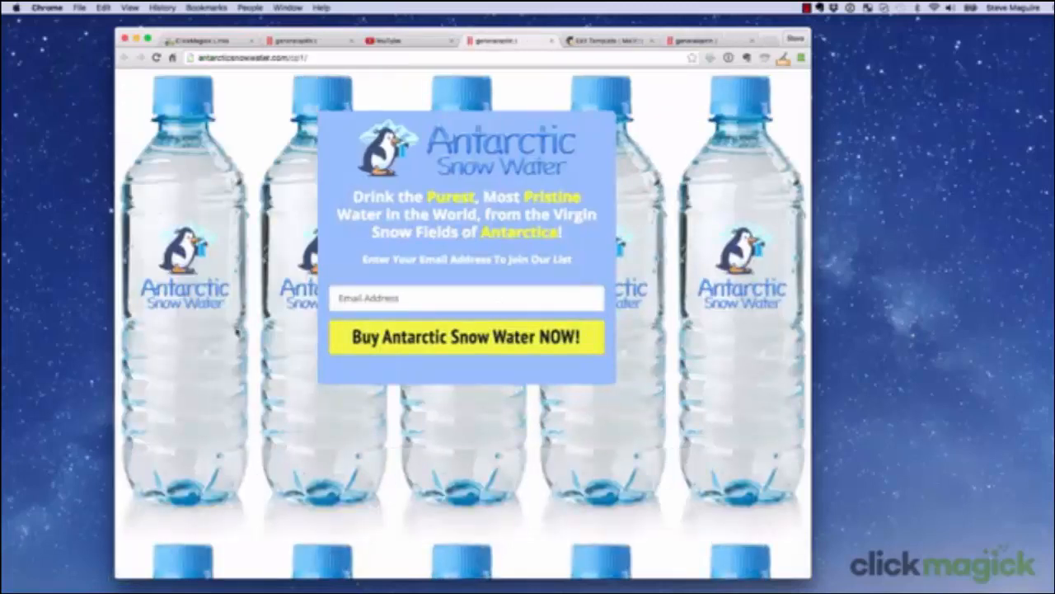
click(198, 43)
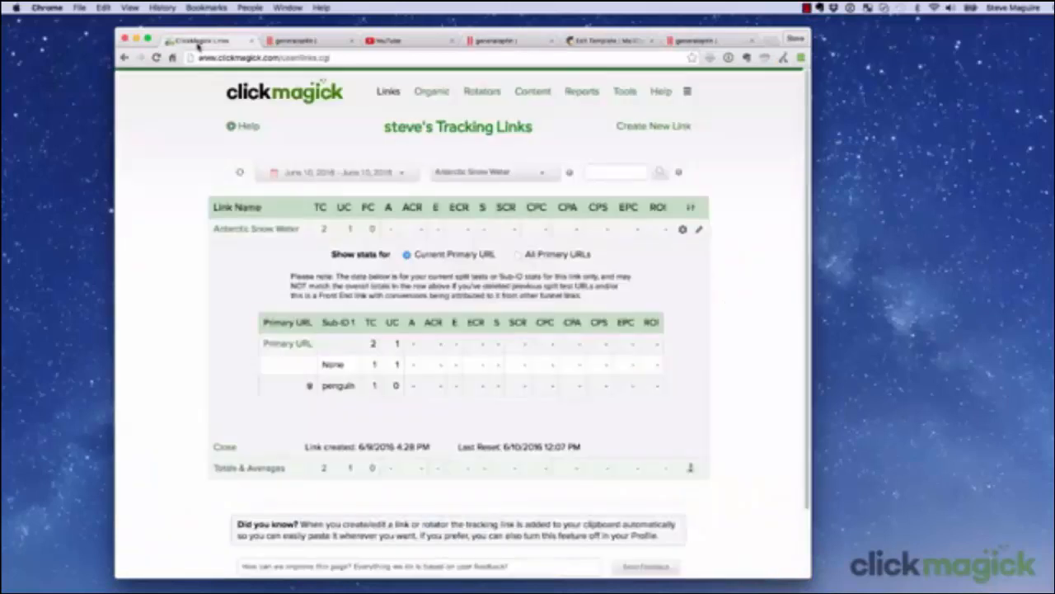
click(240, 174)
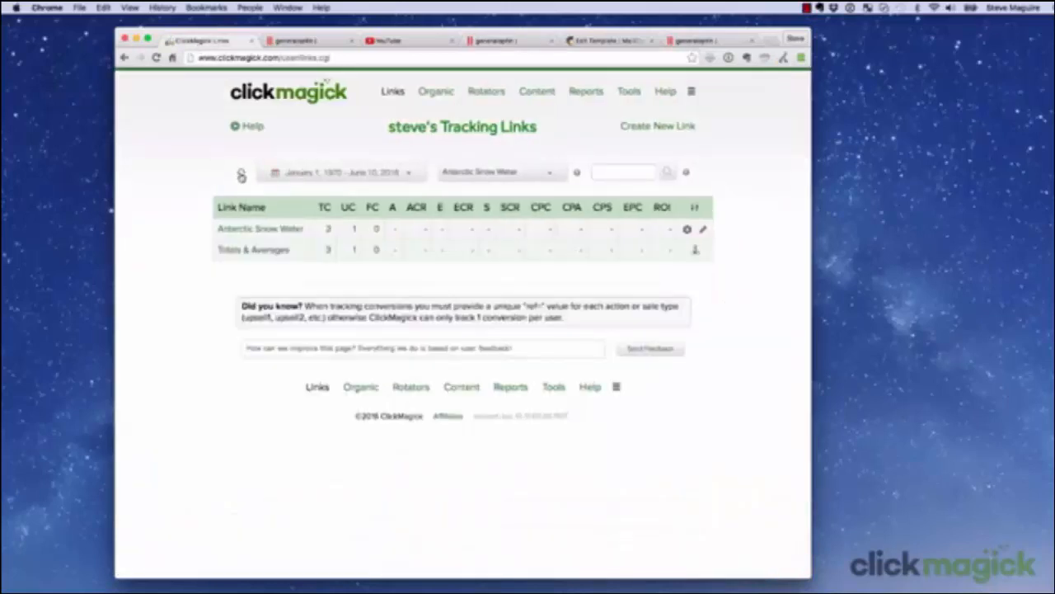
click(325, 228)
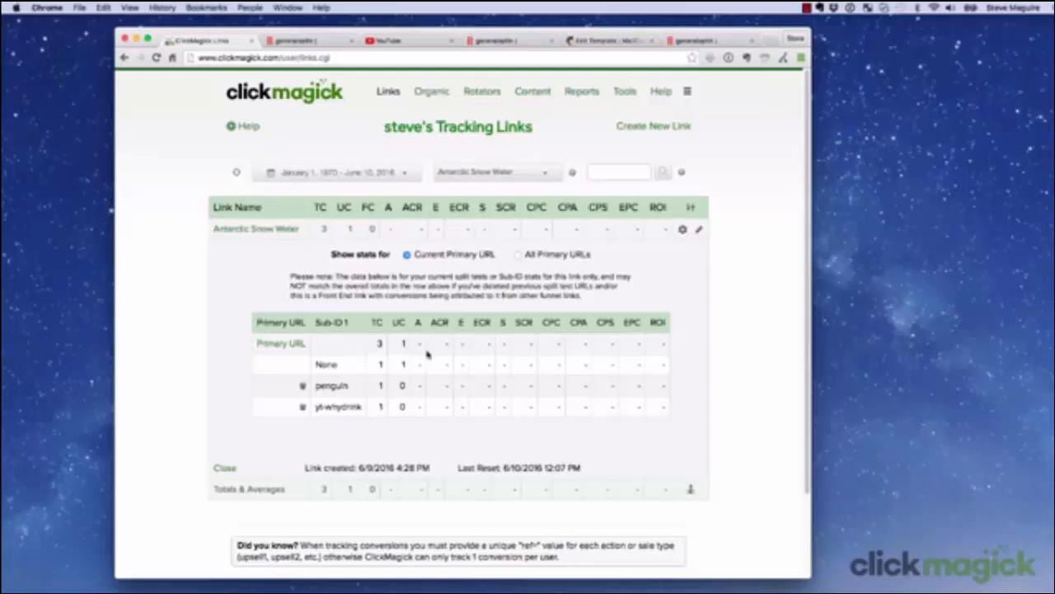
Step: Switch to the MailChimp template and open the "click here" link in the P.S. text block for editing
click(611, 40)
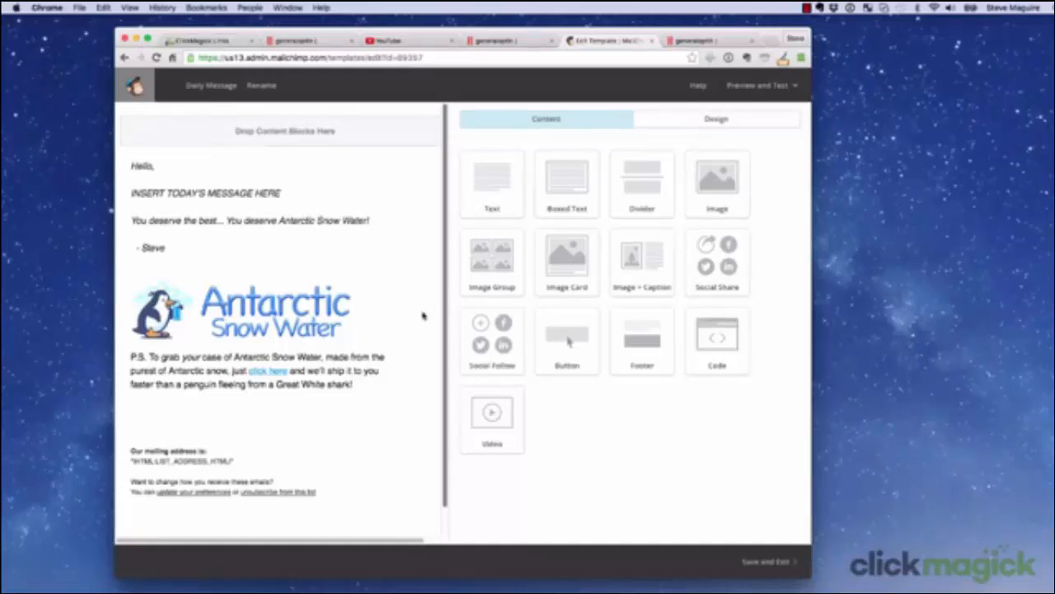
click(377, 366)
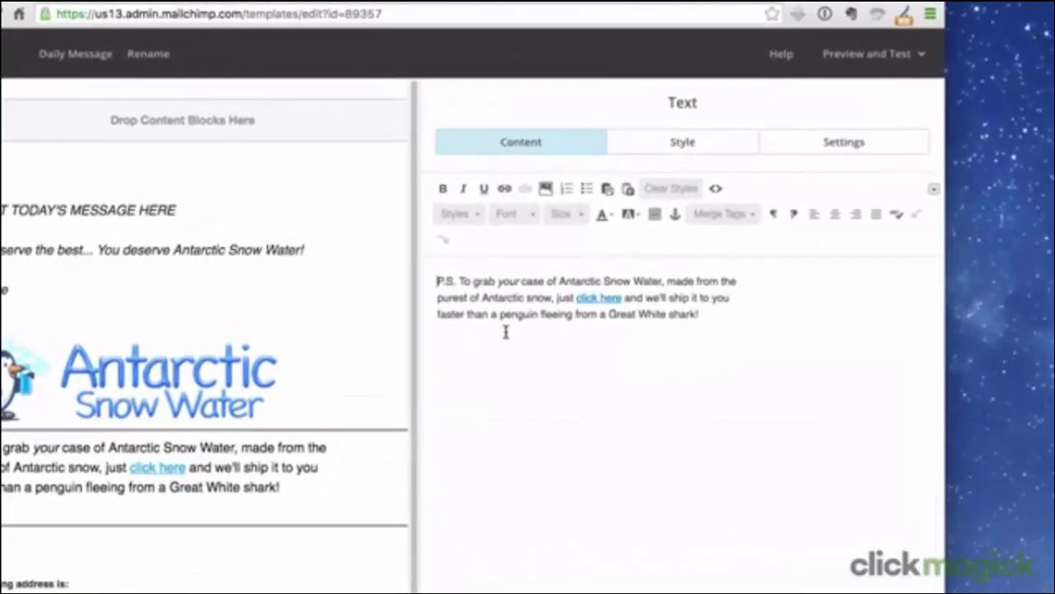
click(599, 300)
click(506, 189)
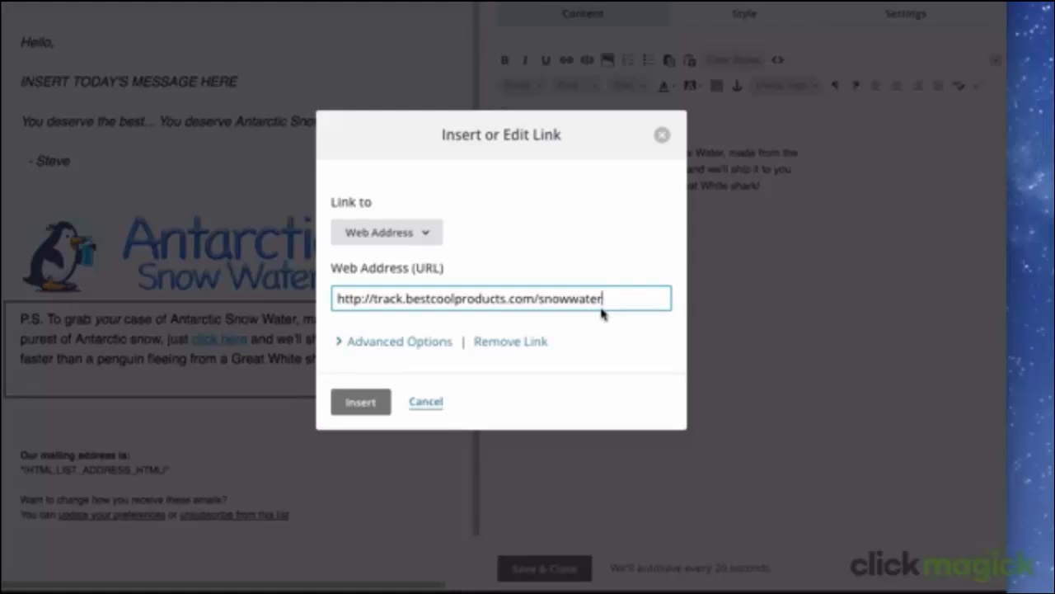
Step: Append the date merge tag /*|DATE:d-m-y|* as a sub-ID to the link's web address and insert the updated link
text(/)
text(*|DATE:d-m)
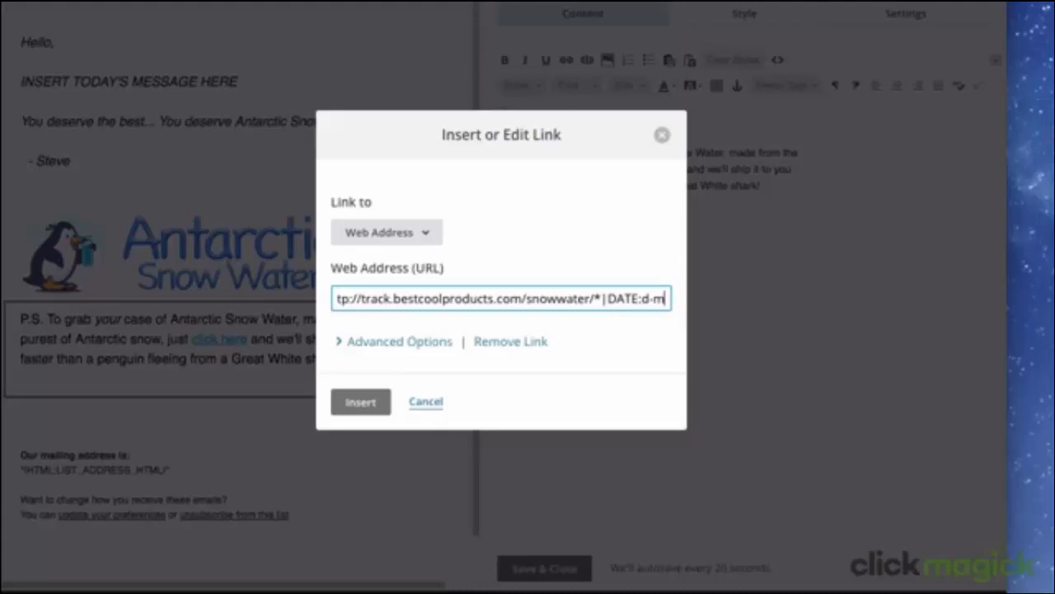
text(-y)
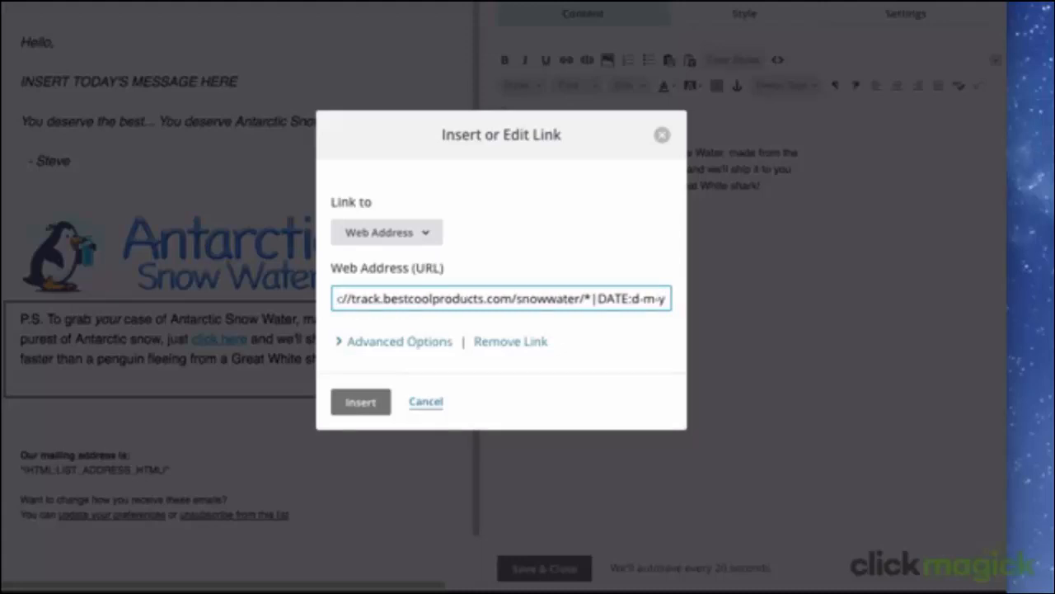
text(|*)
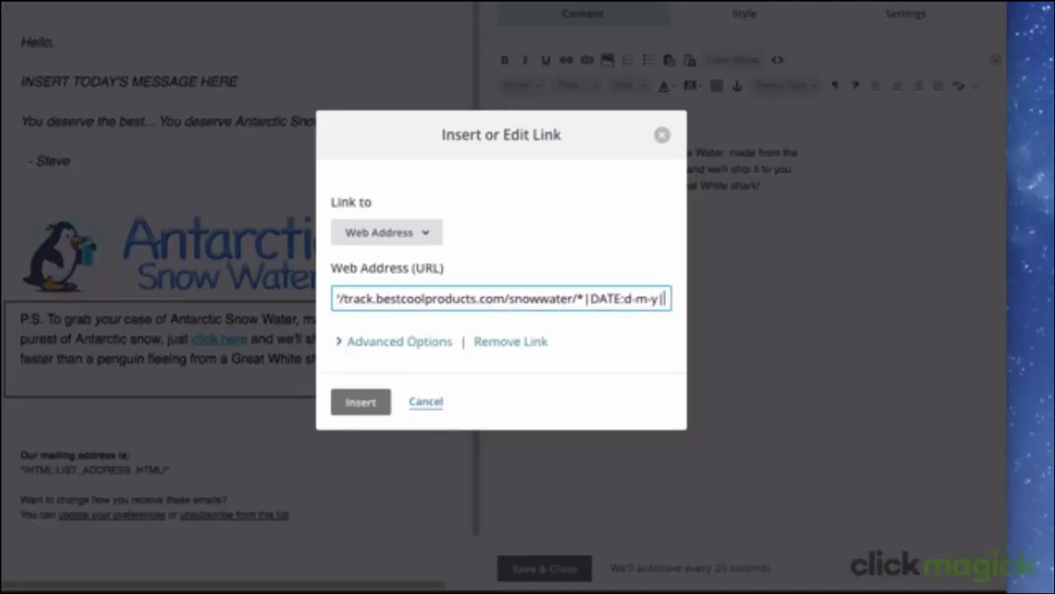
click(360, 401)
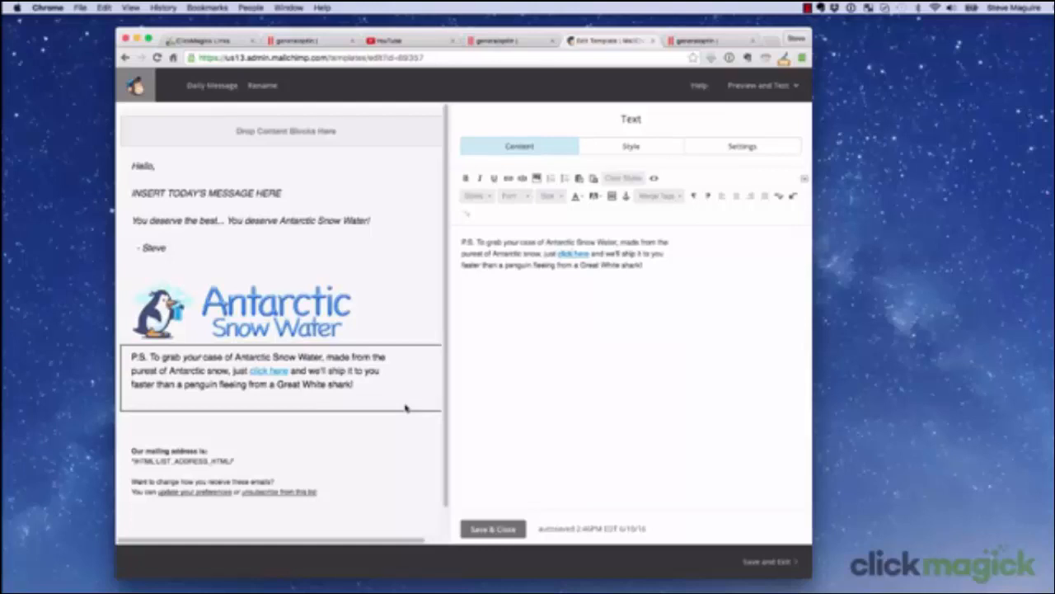
Step: Search the ClickMagick FAQs for "sub-id" and read the article "Can I use Sub-IDs with my tracking links?"
click(208, 45)
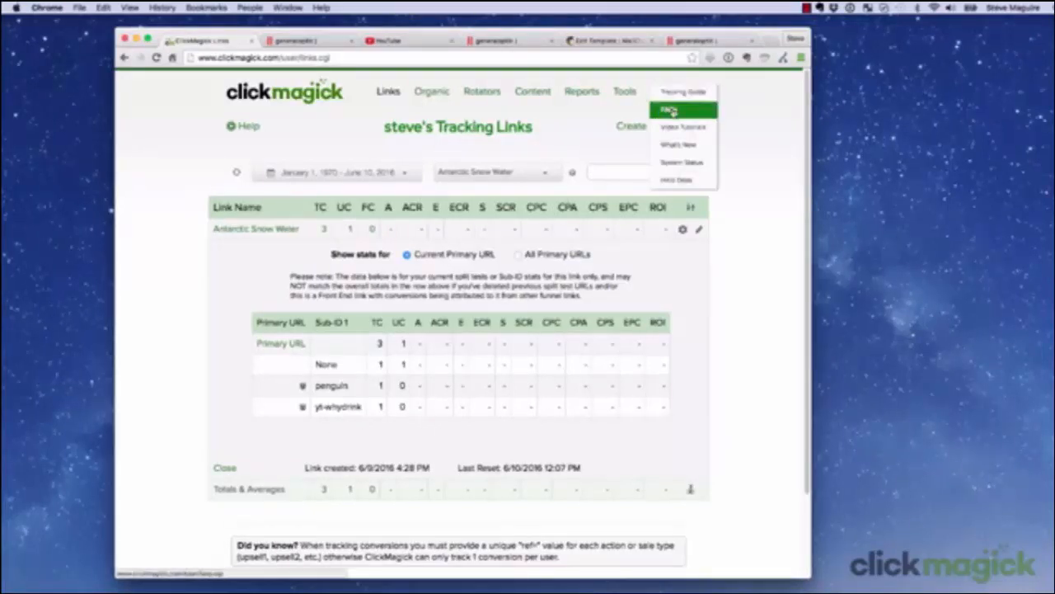
click(673, 110)
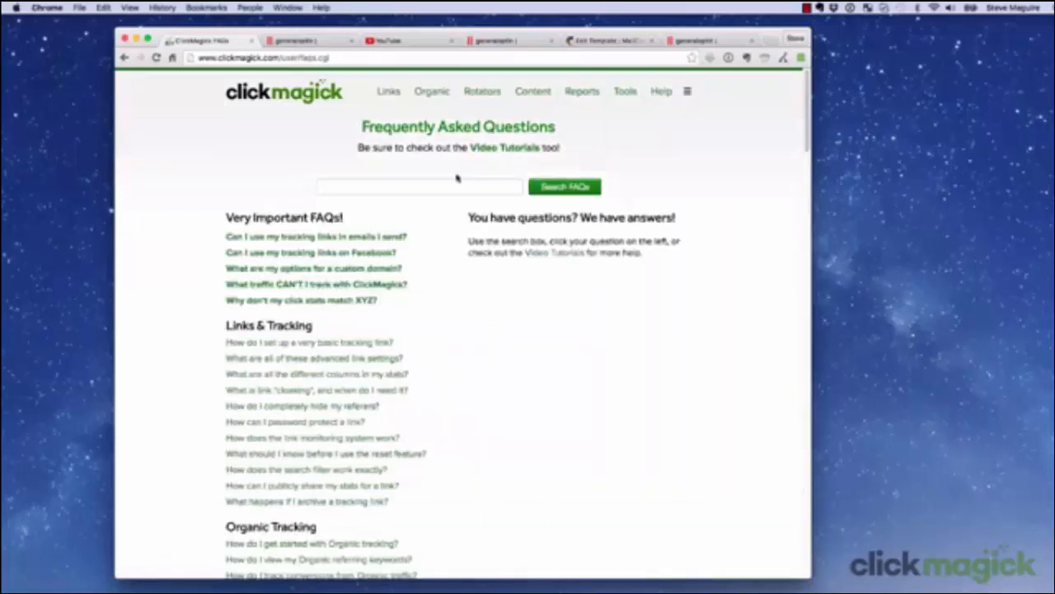
click(419, 185)
text(subid)
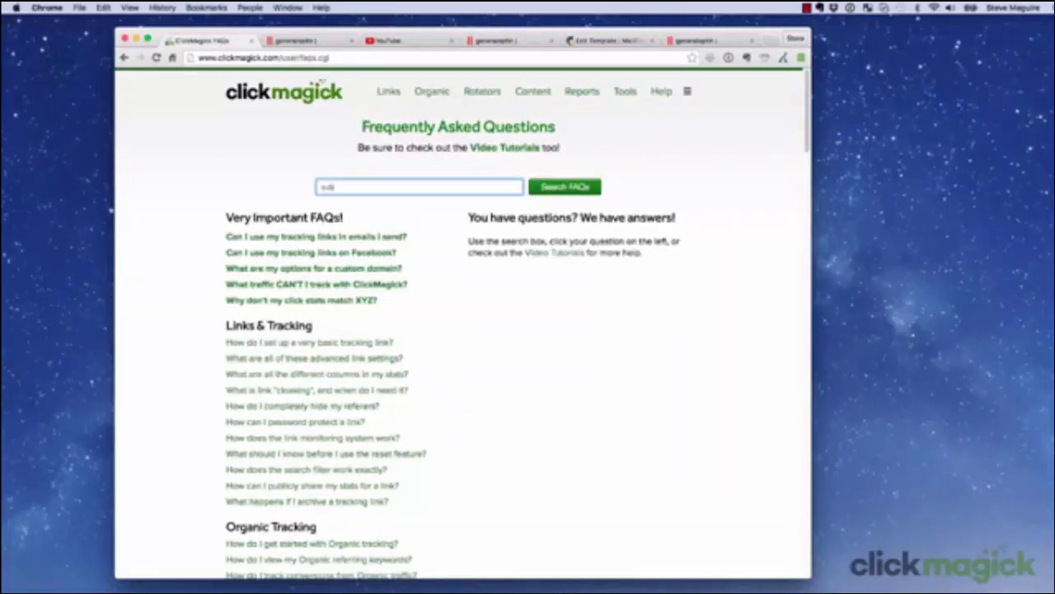
click(556, 188)
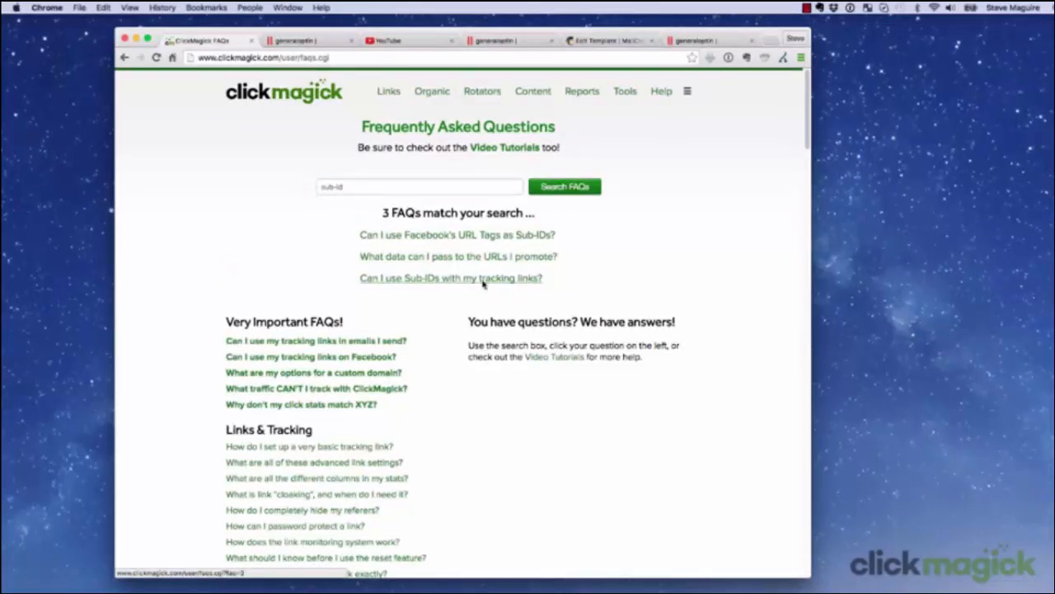
click(484, 280)
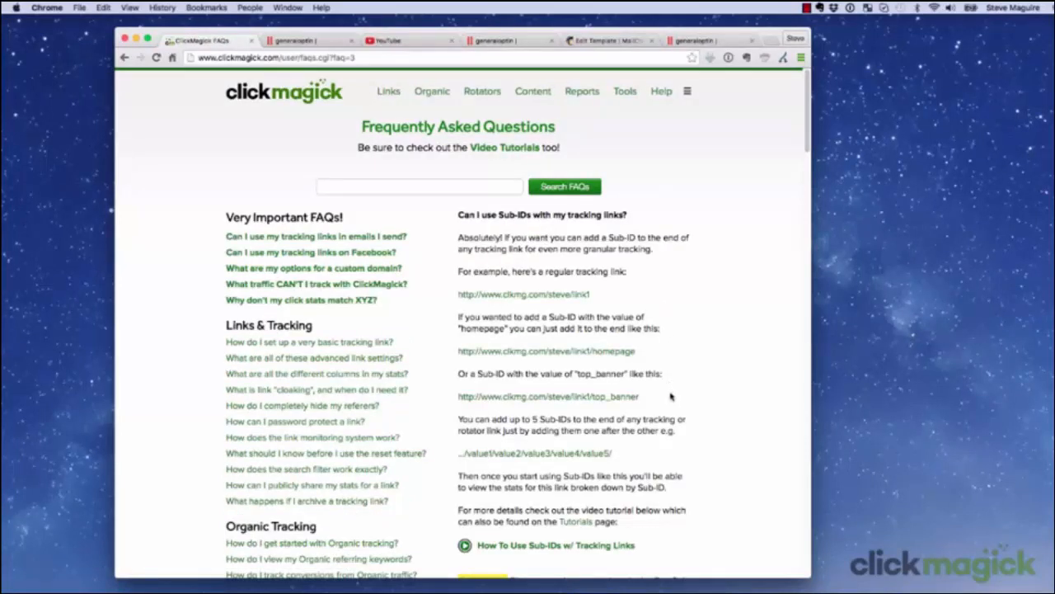
scroll(465, 463, down, 1)
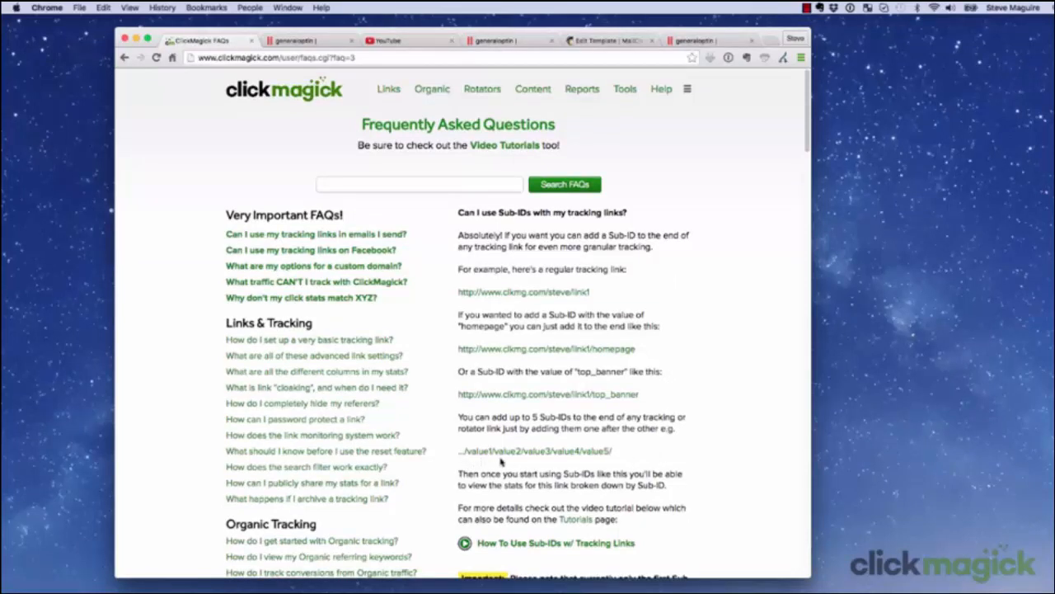
scroll(602, 462, down, 5)
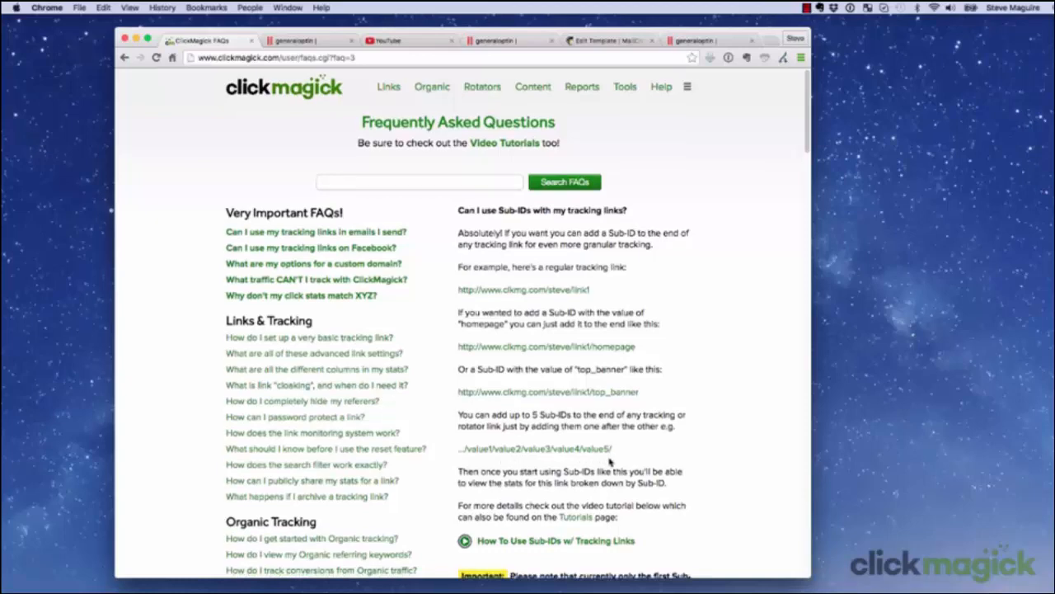
scroll(611, 459, down, 10)
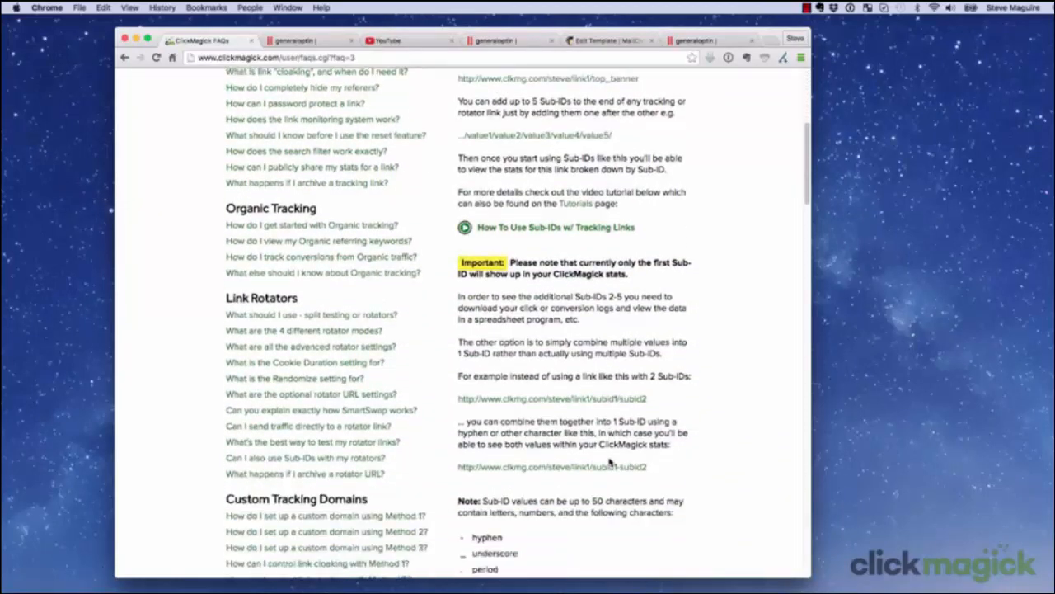
scroll(611, 461, down, 3)
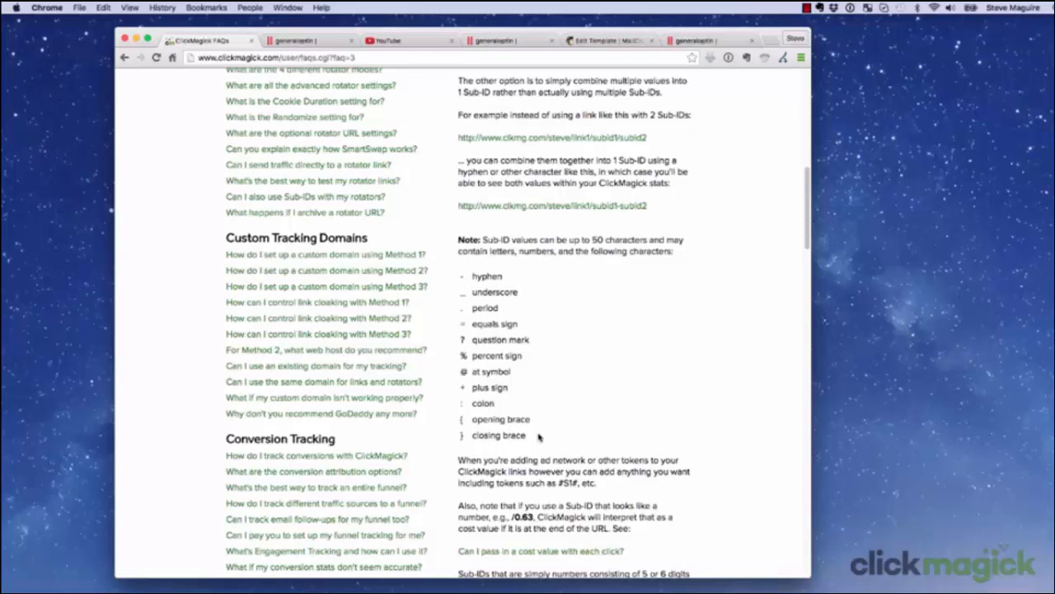
scroll(539, 437, up, 15)
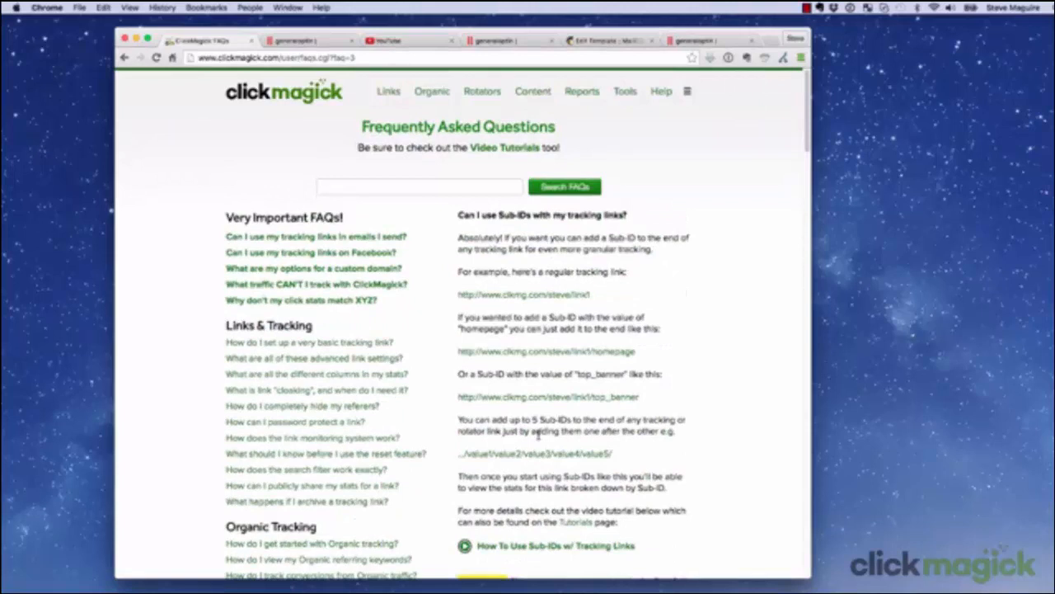
Step: Append ?prod=[s1] to the Antarctic Snow Water tracking link's primary URL and save the changes
click(388, 92)
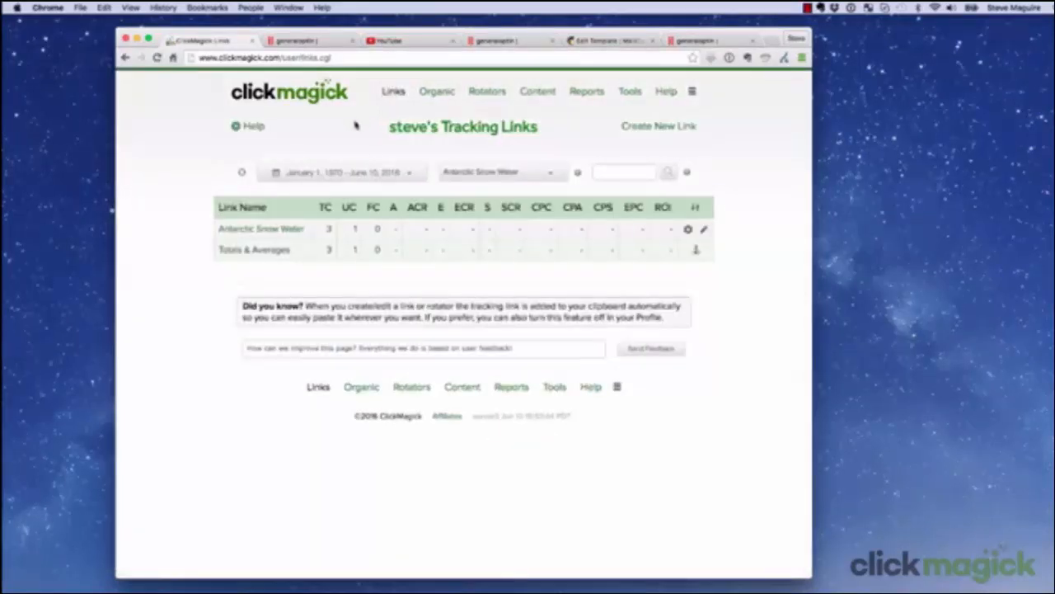
click(233, 229)
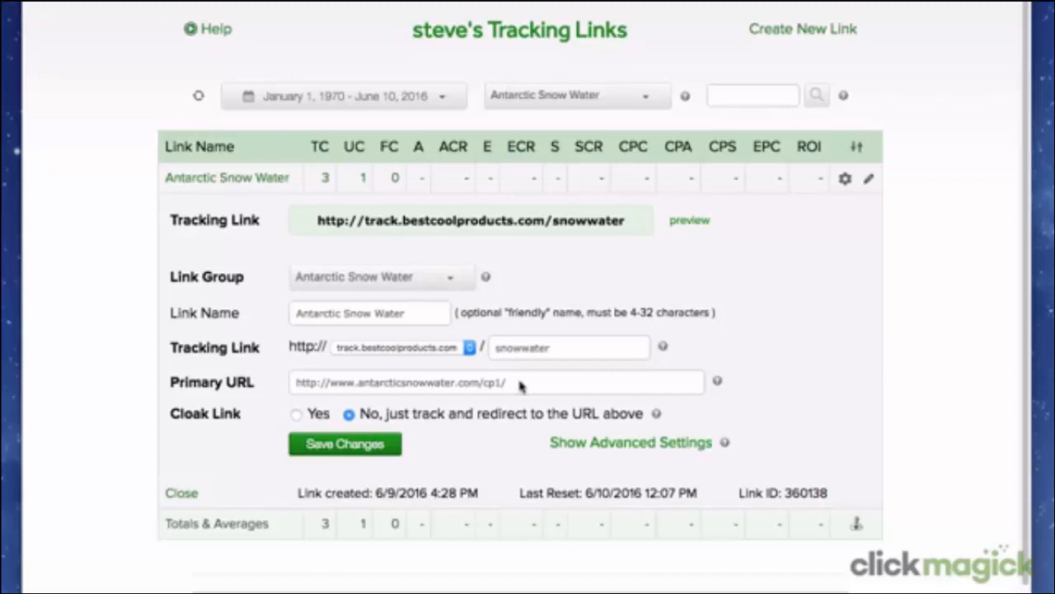
click(520, 386)
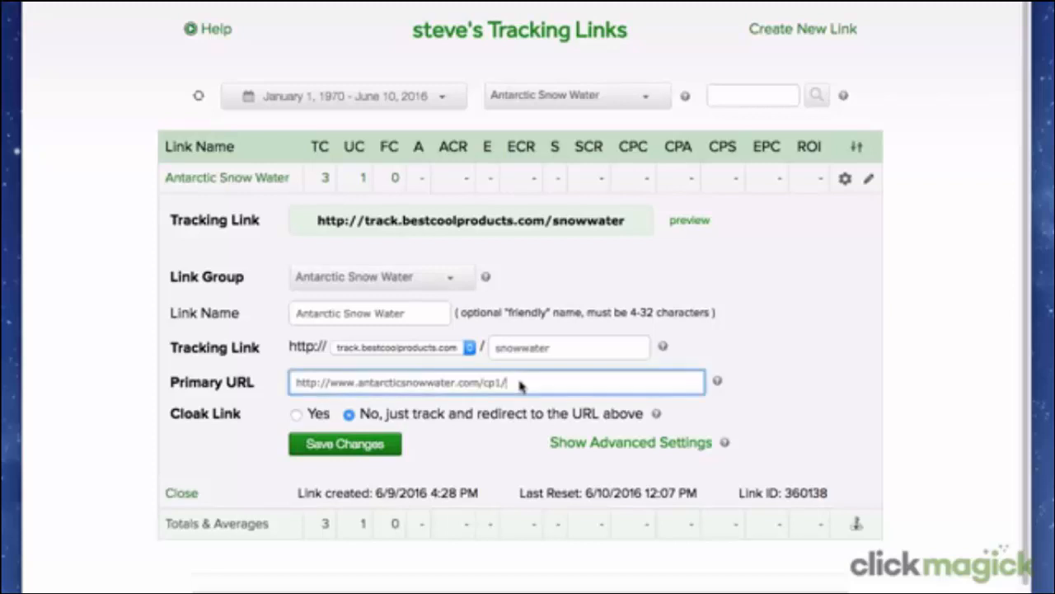
text(?prod=)
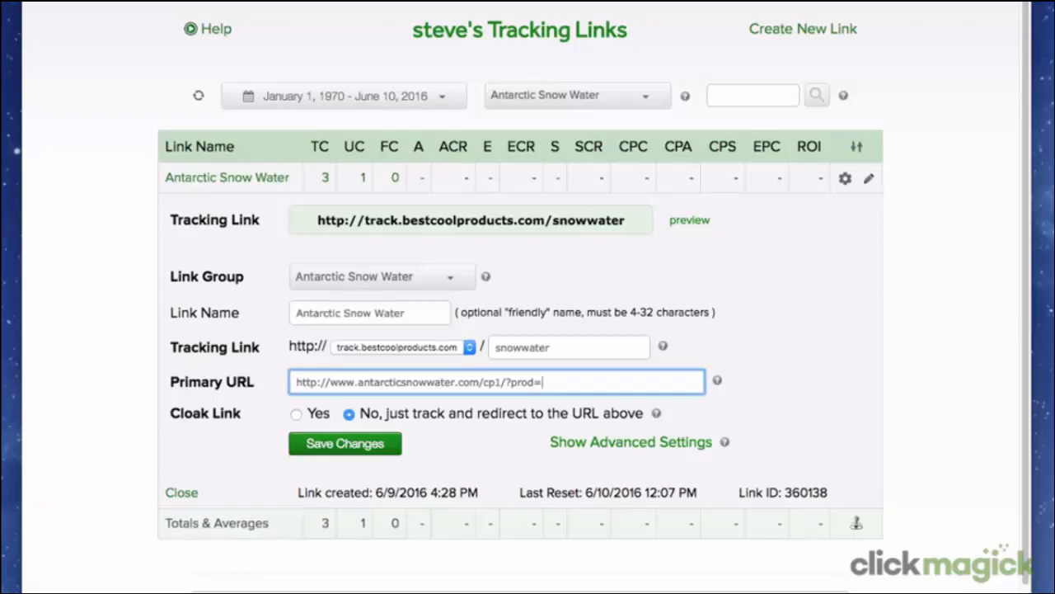
text([s1])
click(382, 446)
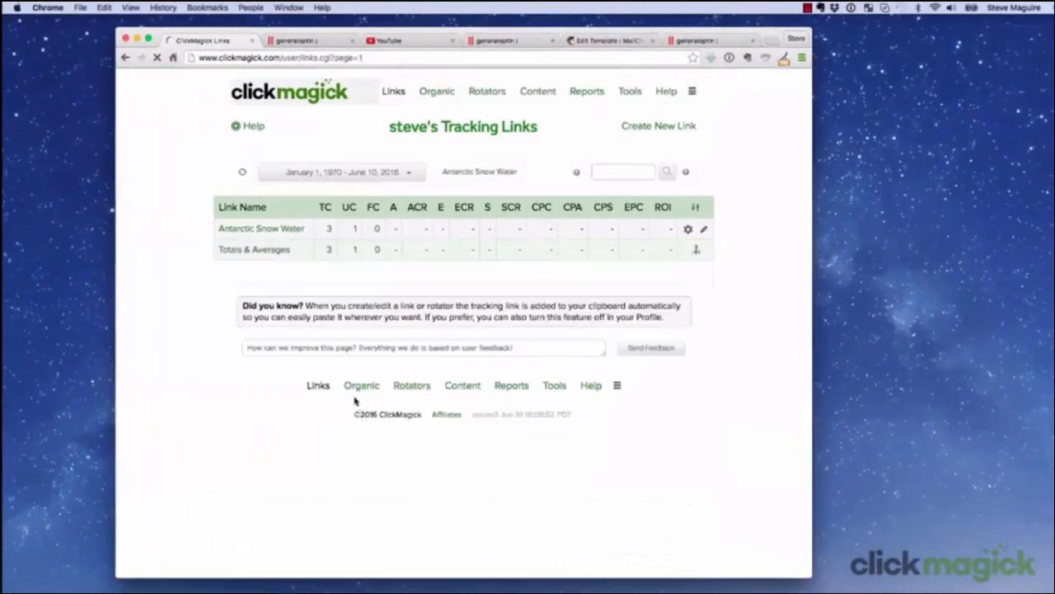
Step: Reopen the Antarctic Snow Water link's settings and copy its tracking link
click(268, 230)
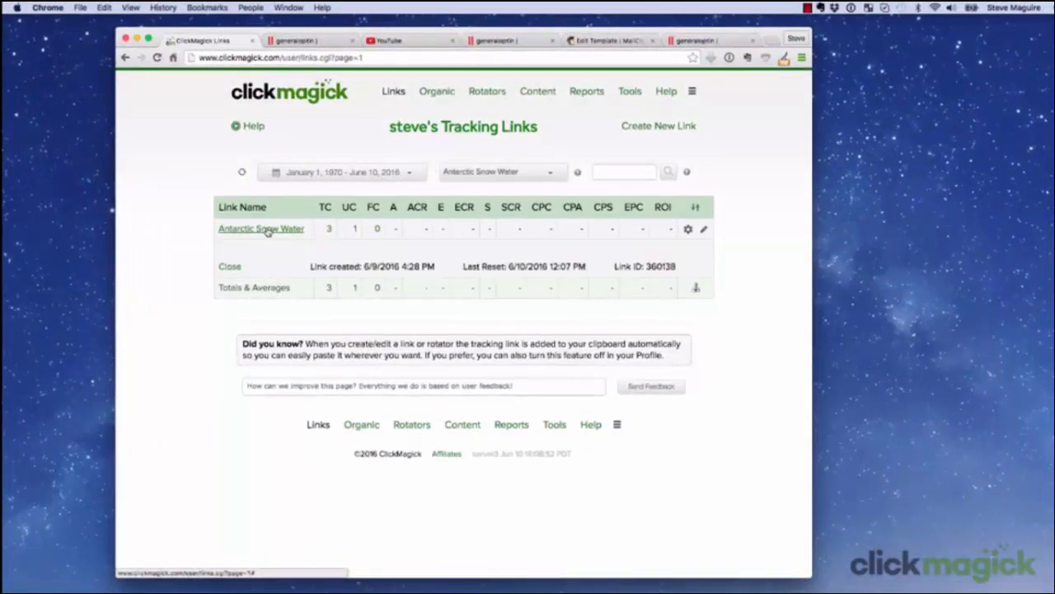
right_click(404, 255)
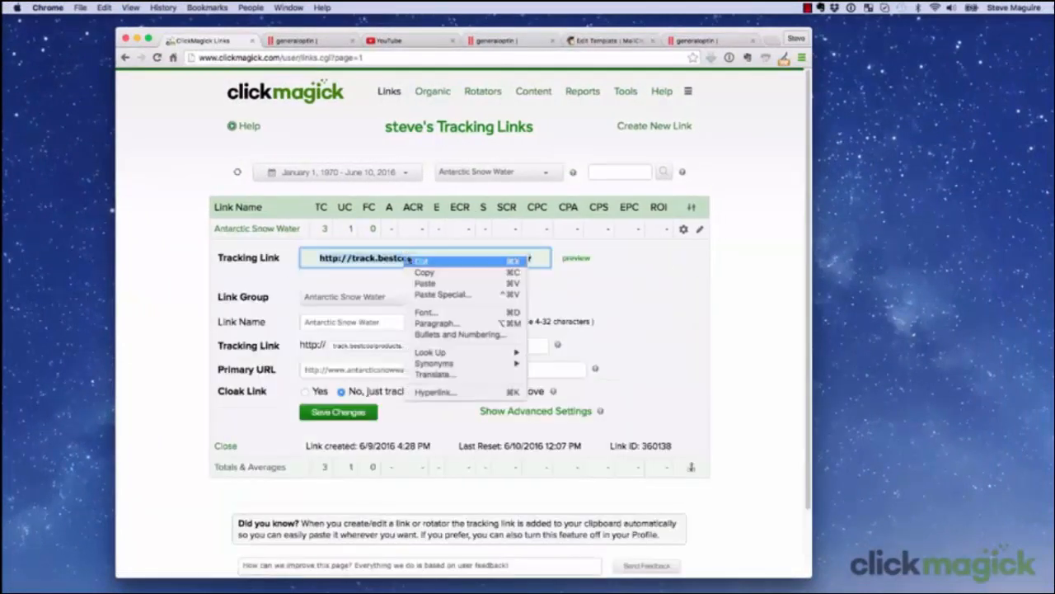
click(463, 273)
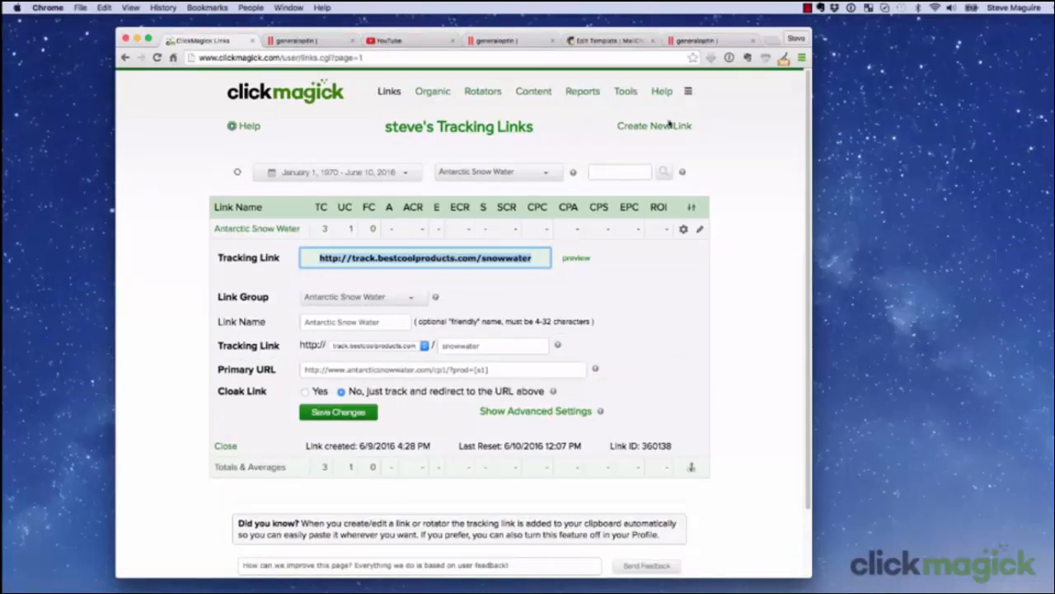
Step: Load the copied tracking URL in a new browser tab with the sub-ID /case appended
click(772, 42)
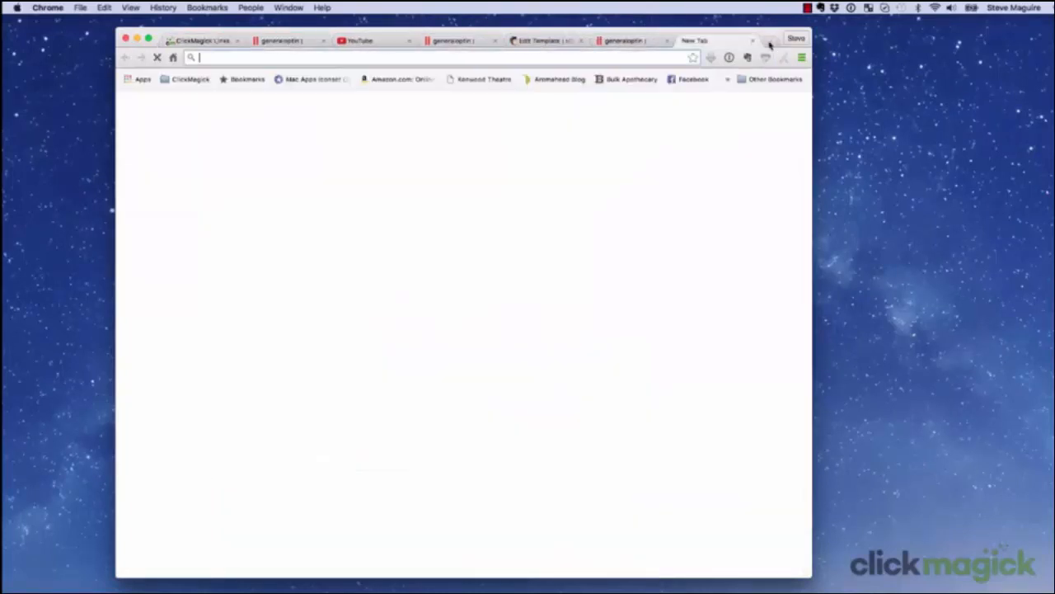
right_click(219, 59)
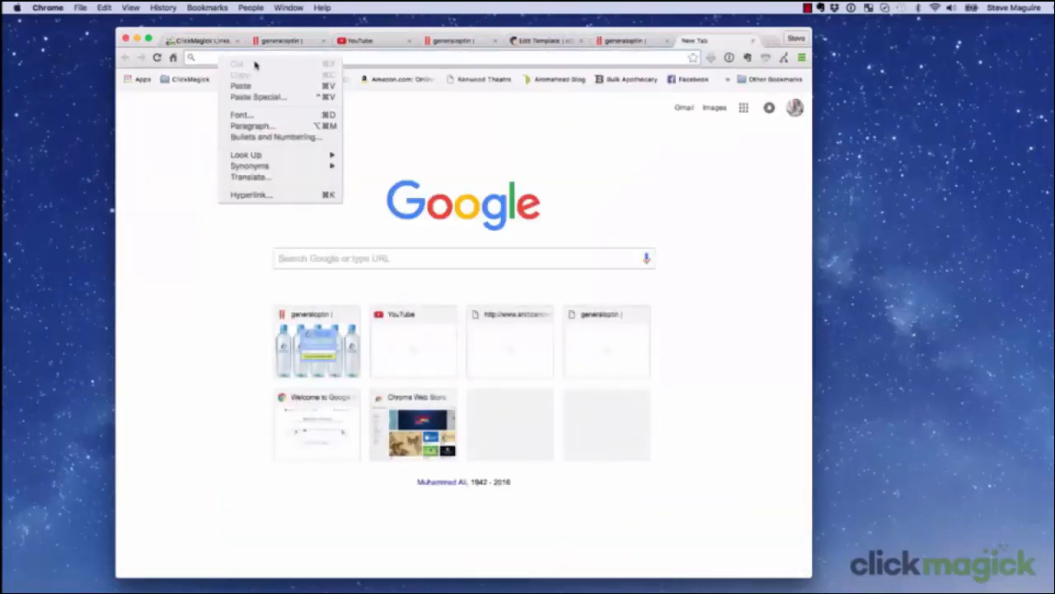
click(241, 86)
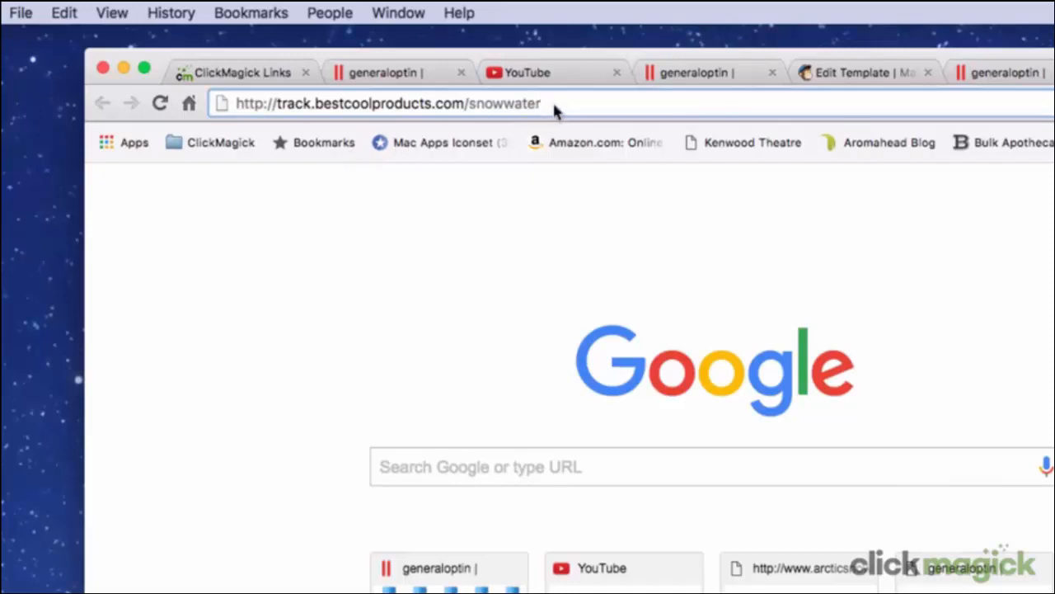
text(/case)
key(Return)
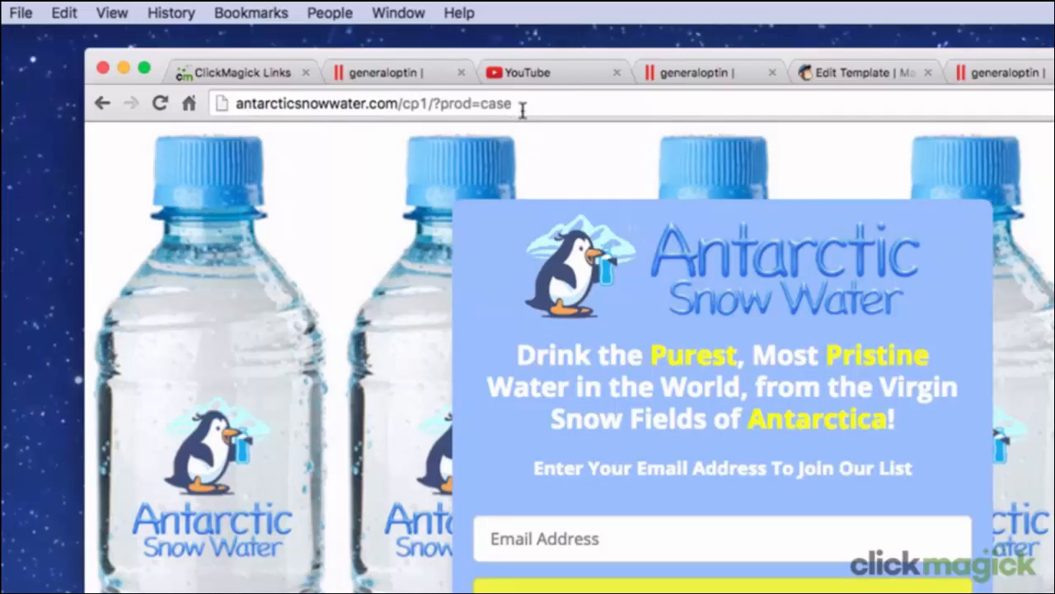
Step: Search the ClickMagick FAQs for "sub-id" and open the article "What data can I pass to the URLs I promote?"
click(293, 72)
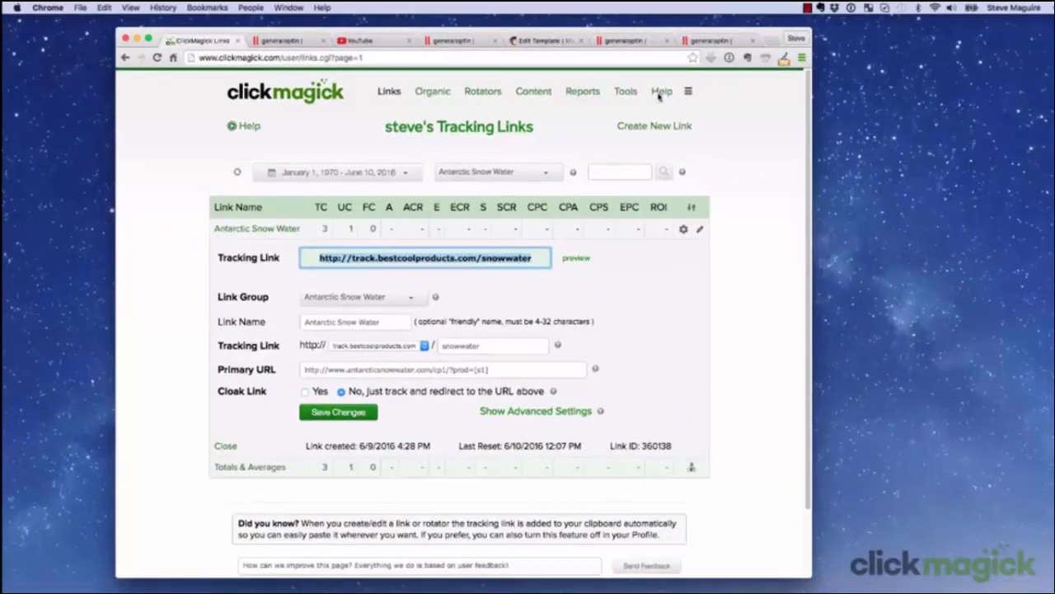
mouse_move(1004, 152)
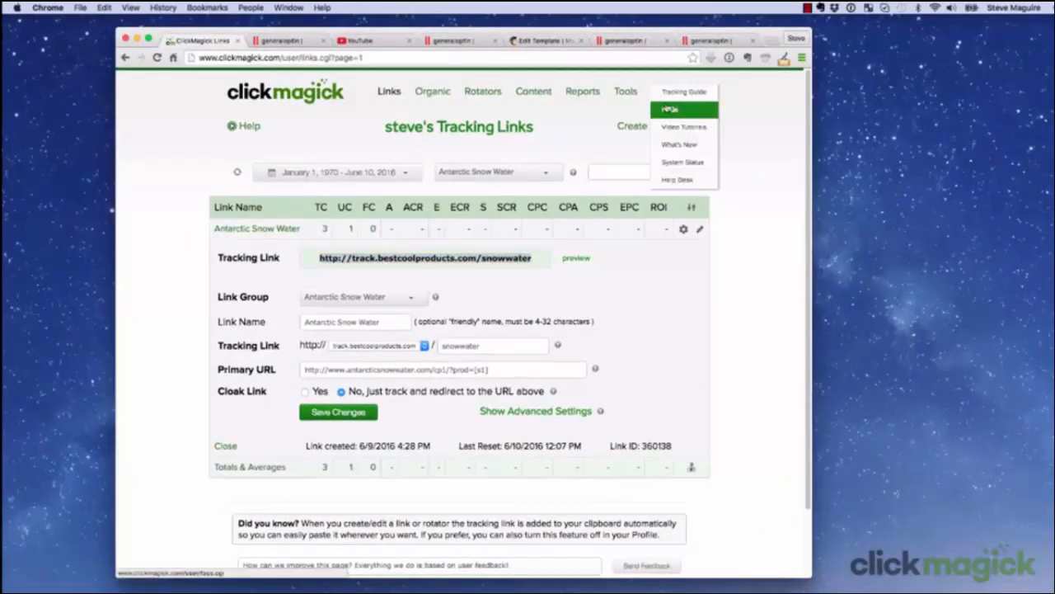
click(669, 109)
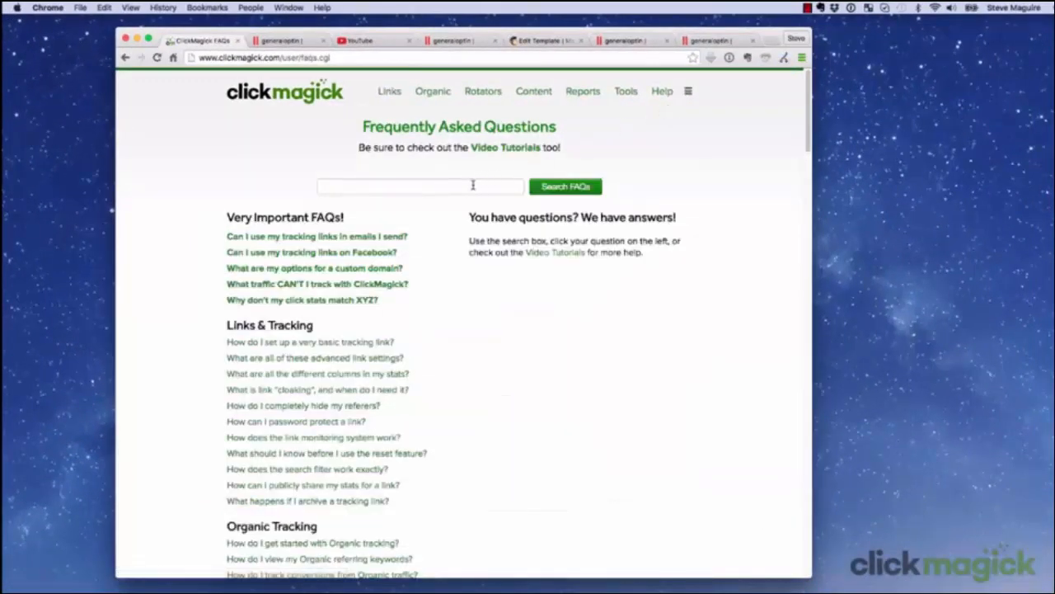
click(474, 184)
text(sub-i)
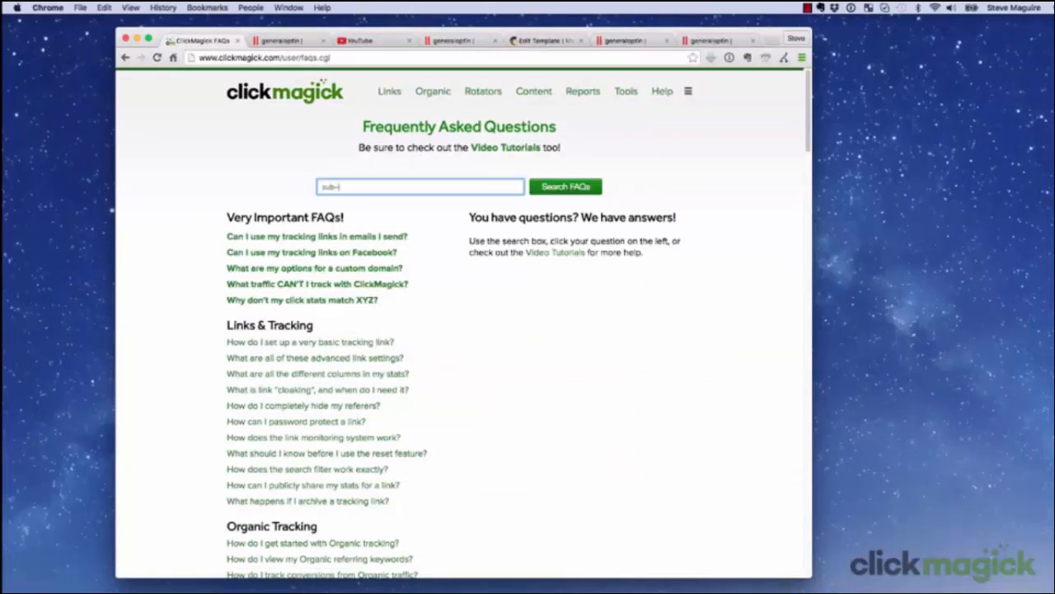
text(d)
click(561, 193)
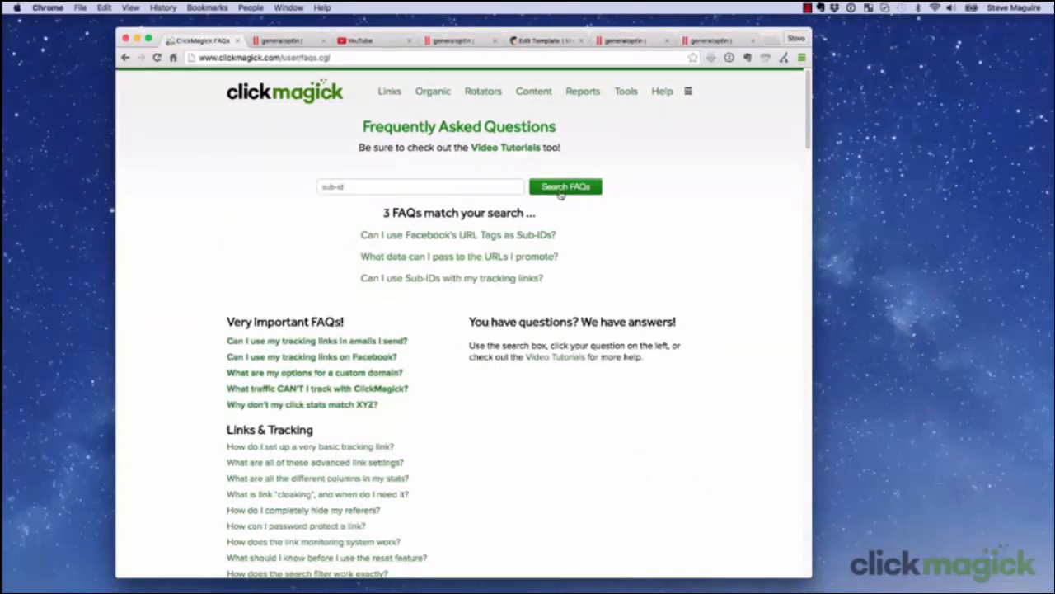
click(485, 257)
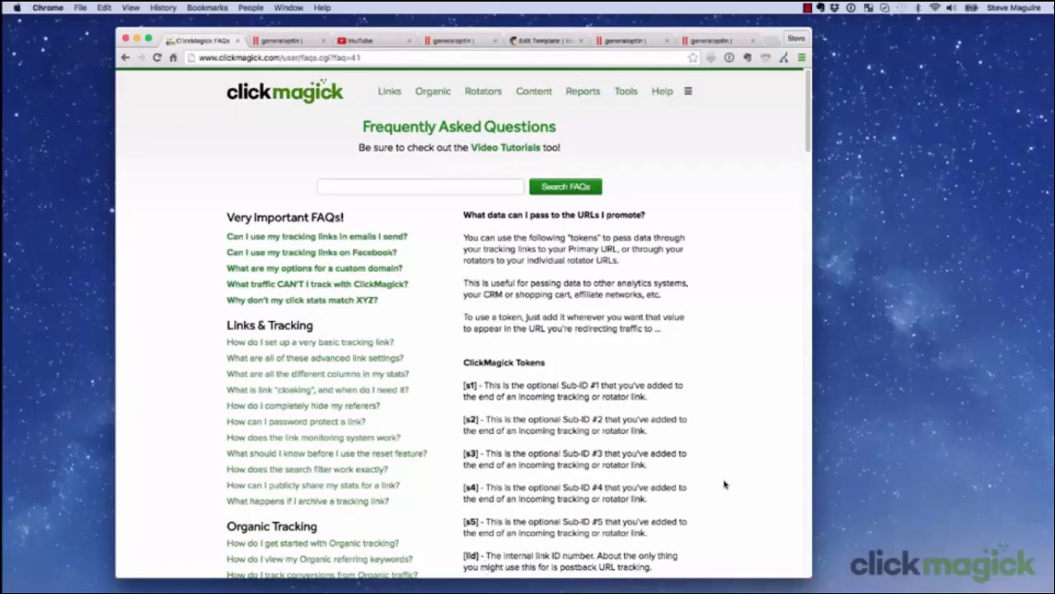
Step: Review the article's token lists and its example of passing sub-ID data to a URL, and return to the ClickMagick home page
scroll(724, 484, down, 5)
scroll(724, 484, down, 4)
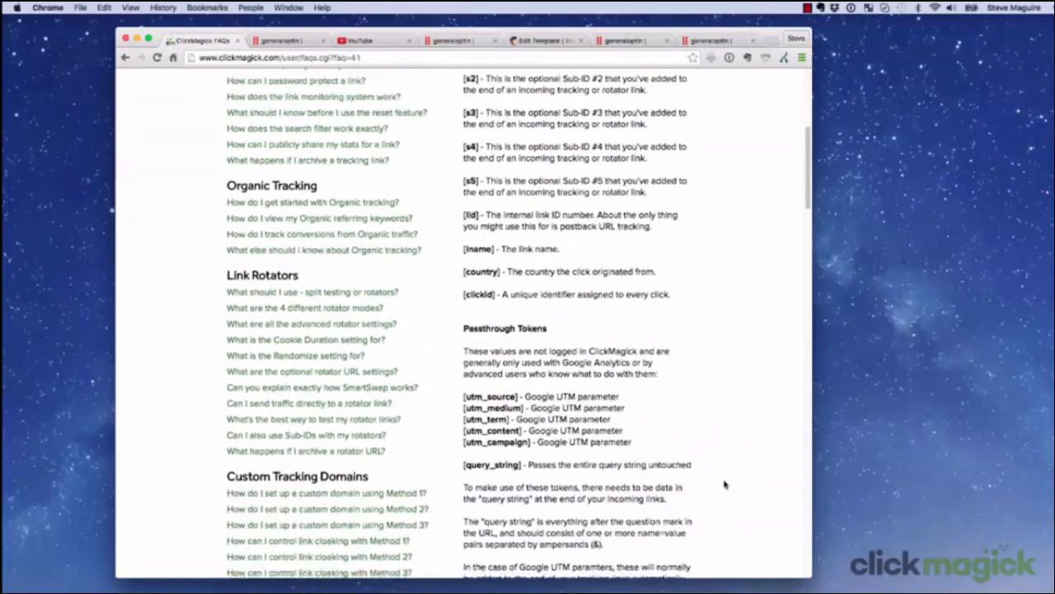
scroll(724, 484, down, 6)
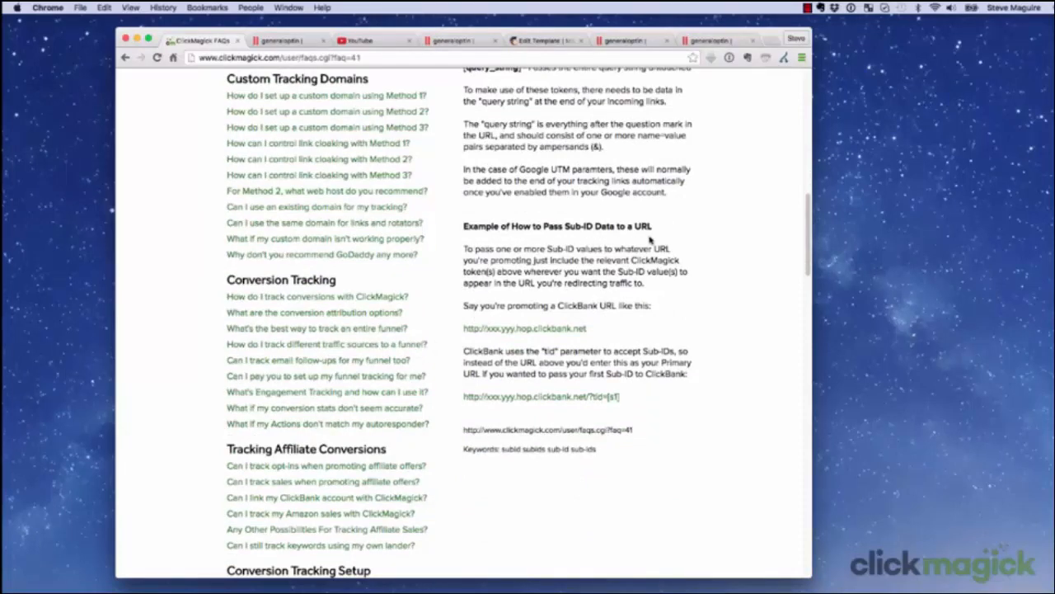
scroll(651, 240, up, 15)
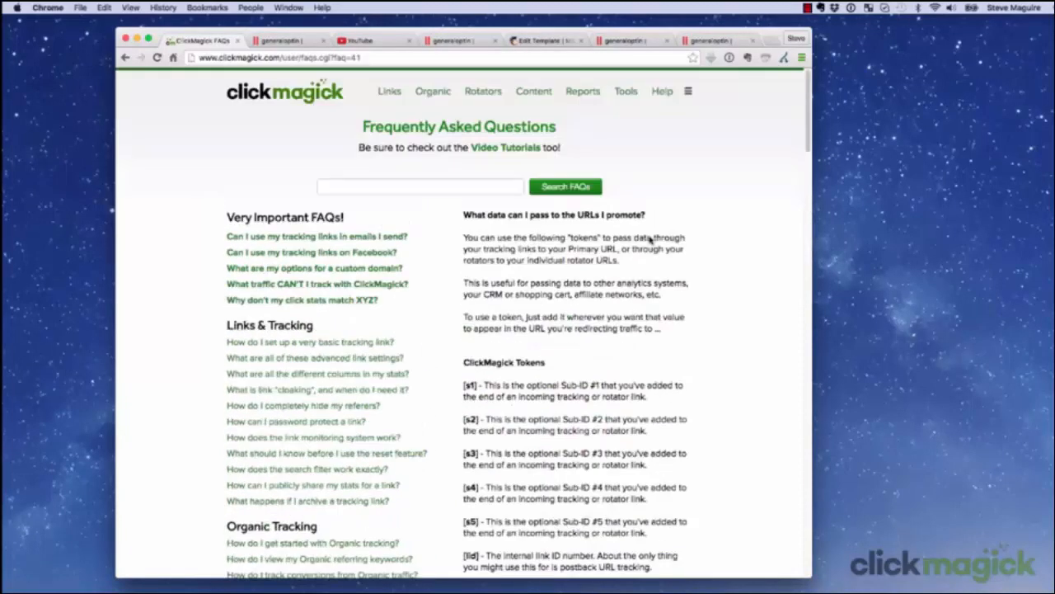
click(323, 101)
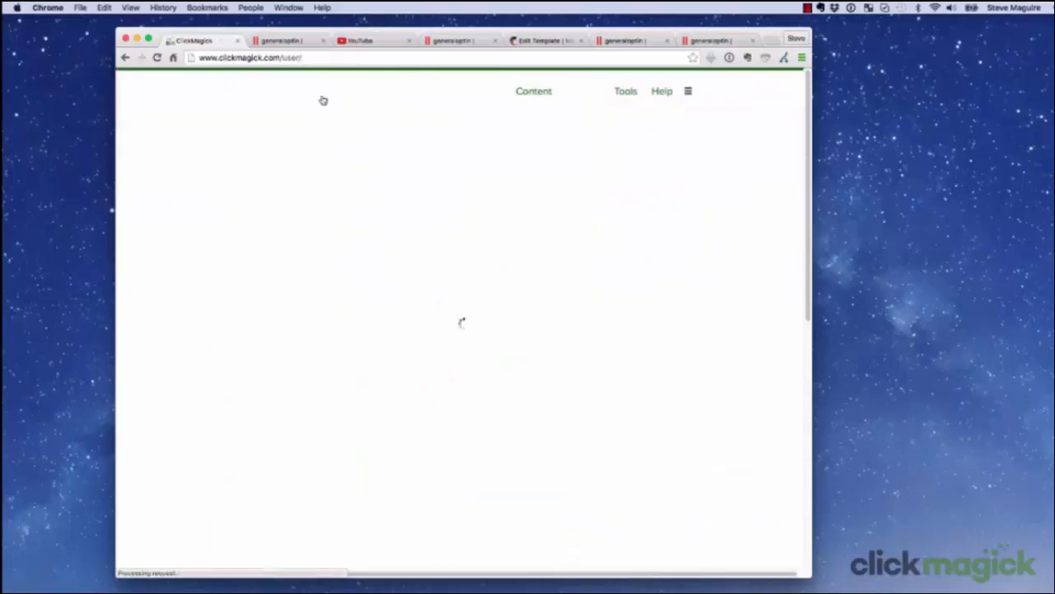